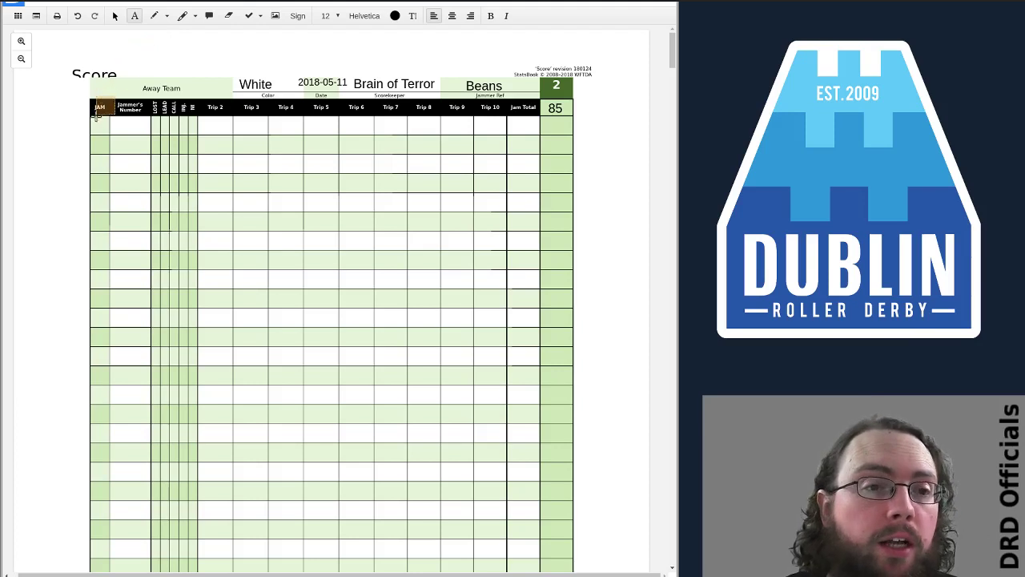
Fill the first score row with jam 1, jammer's number 74 and an X centred in the Lead column
click(90, 134)
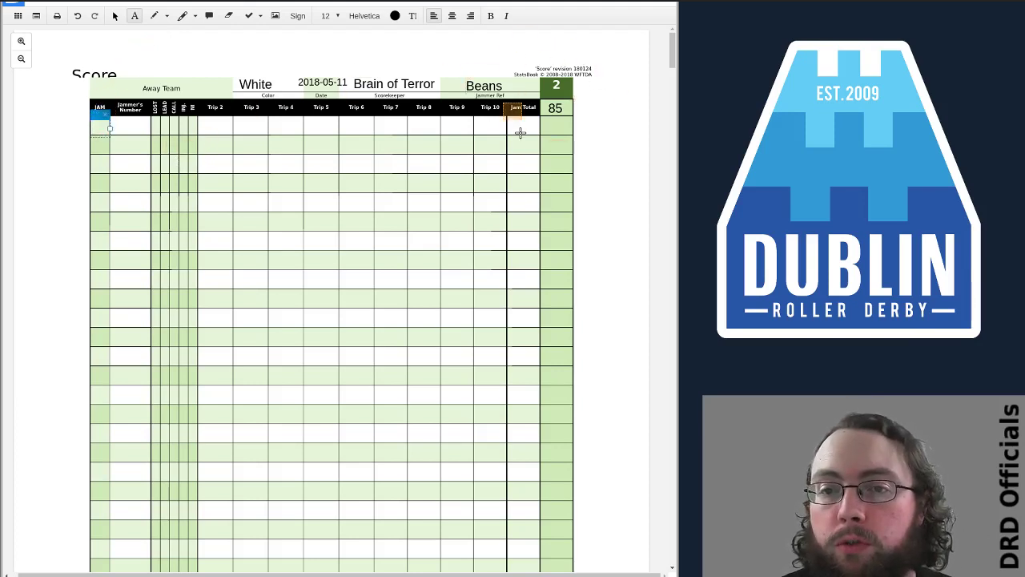
text(1)
click(118, 129)
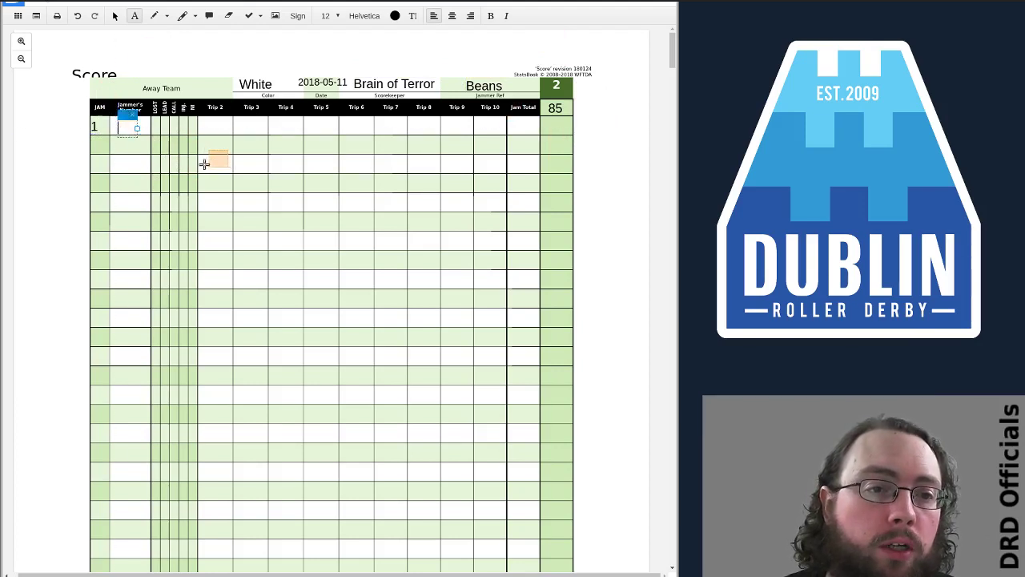
text(74)
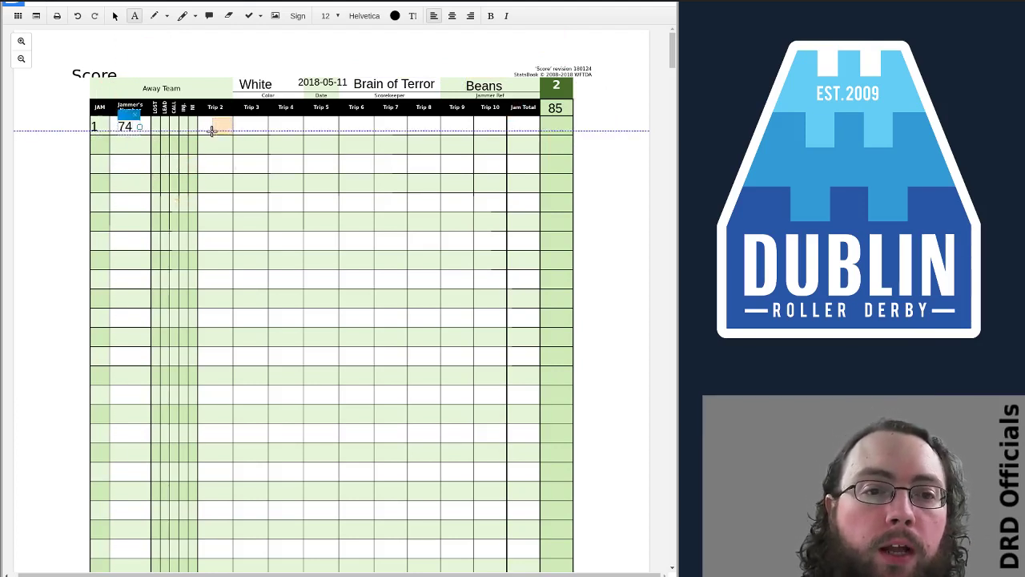
click(162, 128)
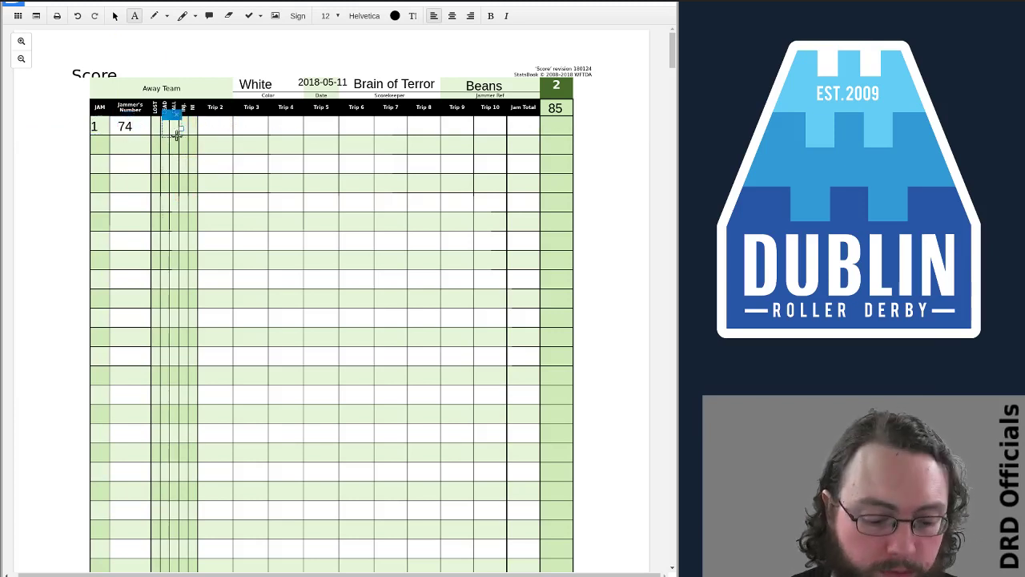
text(X)
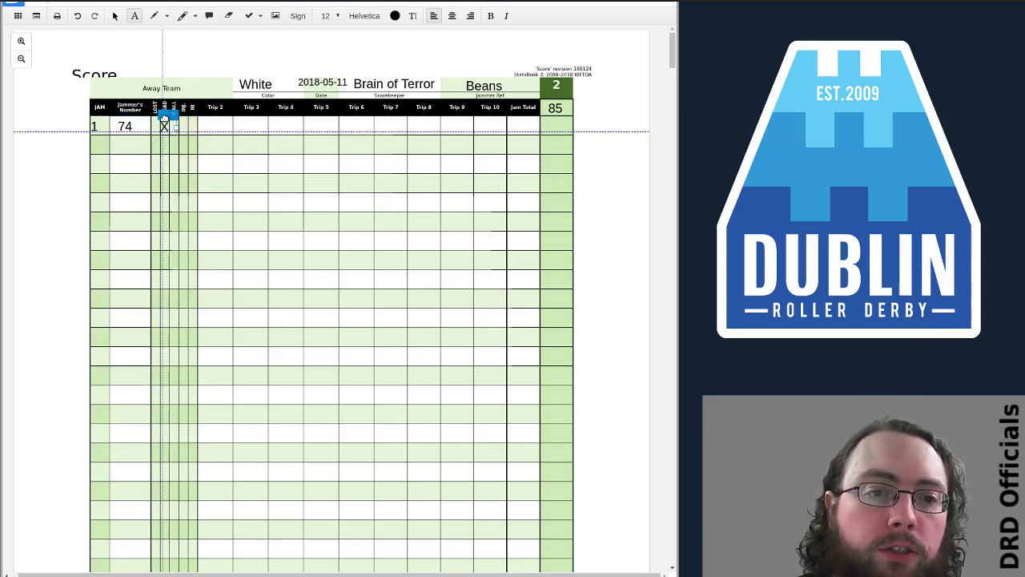
drag(164, 118, 167, 118)
Enter 5 points in each of the Trip 2 to Trip 9 cells of the jam 1 row
click(208, 132)
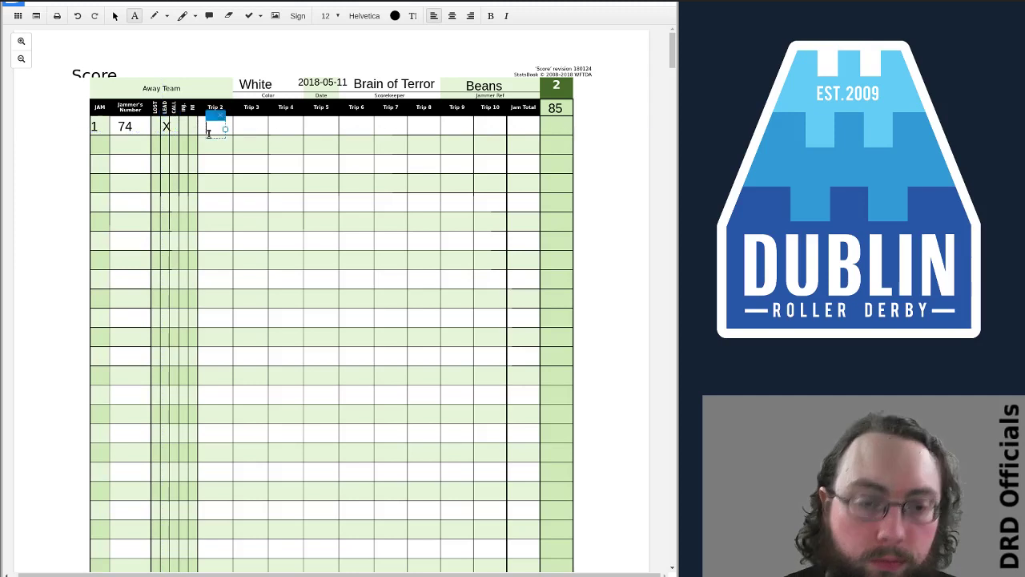
text(5)
click(245, 130)
text(5)
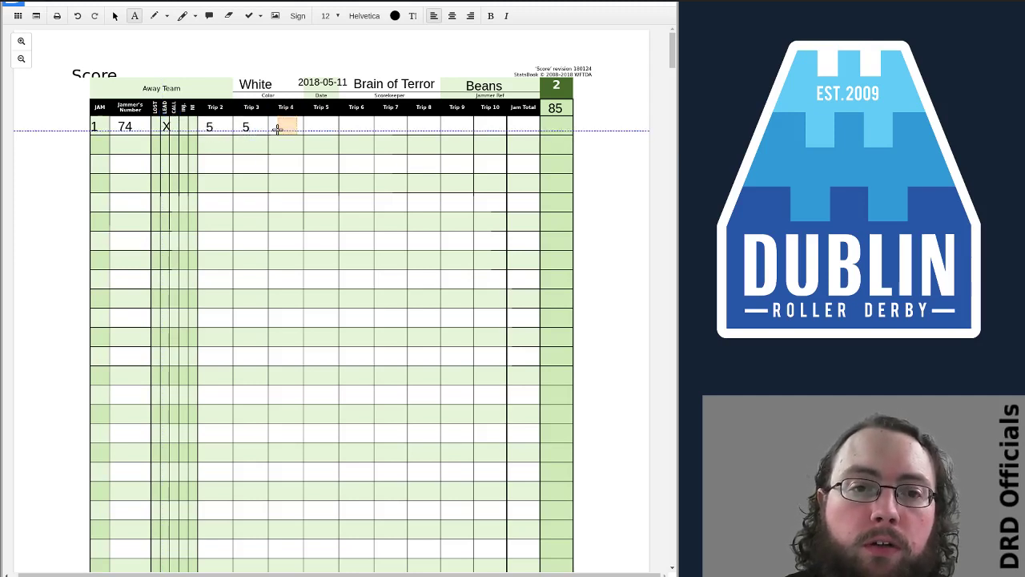
click(277, 129)
text(5)
click(312, 128)
text(5)
click(350, 129)
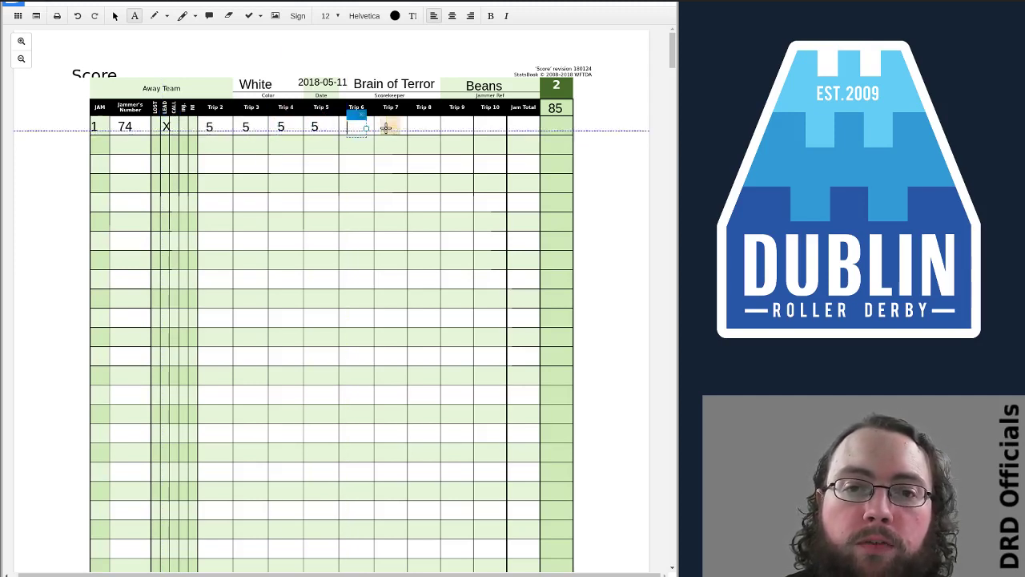
text(5)
click(385, 129)
text(5)
click(417, 129)
text(5)
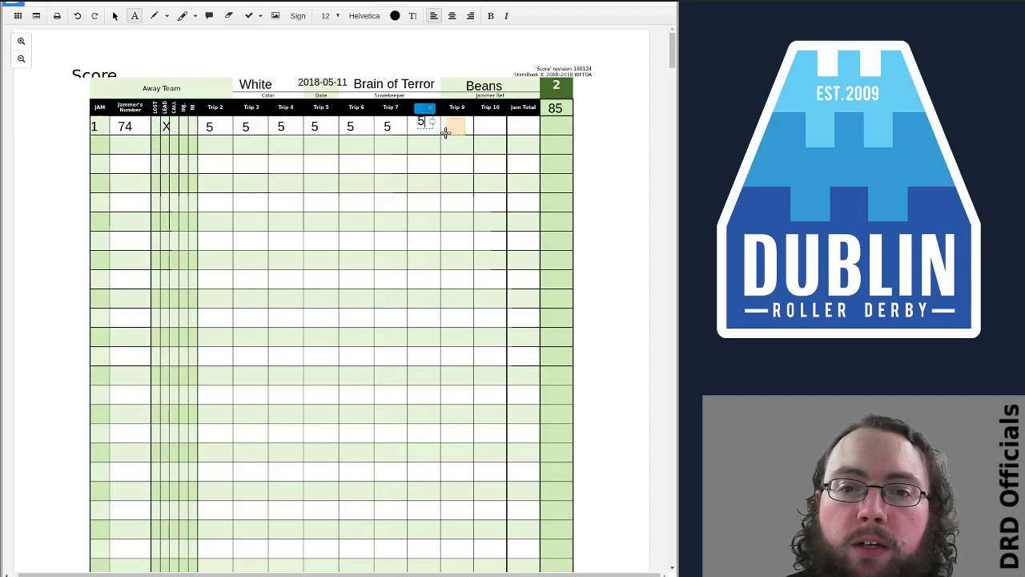
click(447, 131)
text(5)
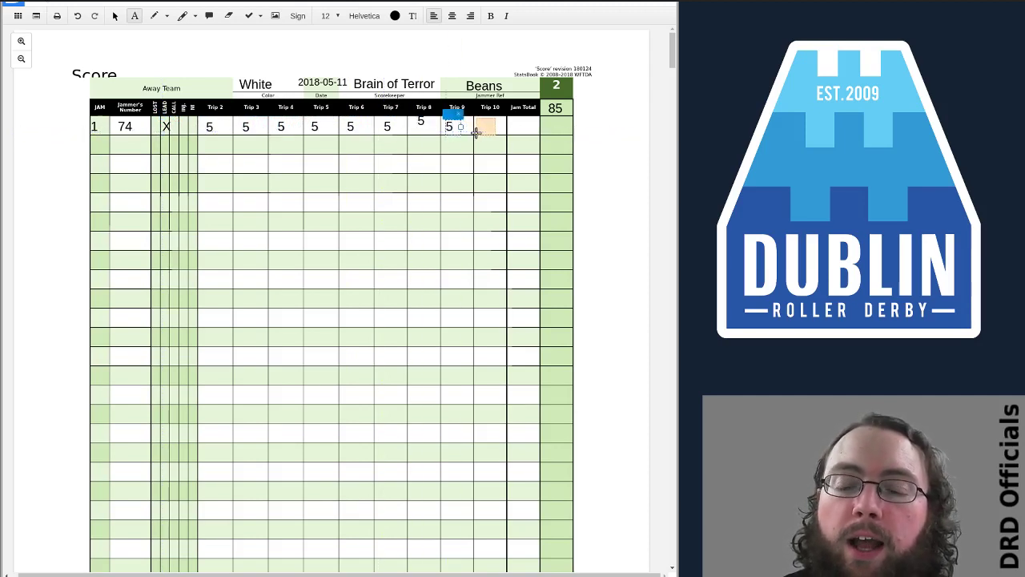
Enter 5+5 in the Trip 10 cell of the jam 1 row
click(477, 130)
text(5)
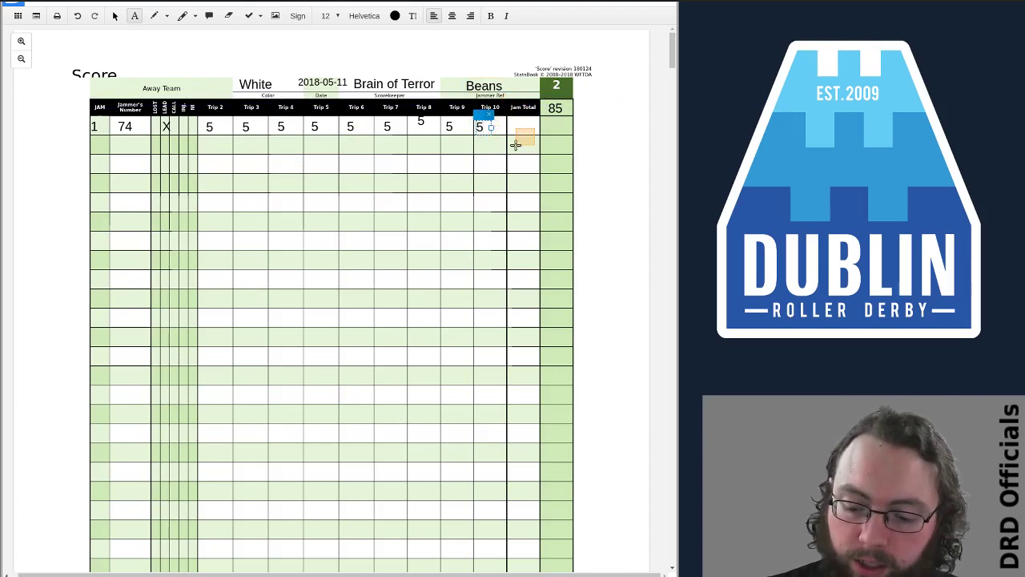
text(+5)
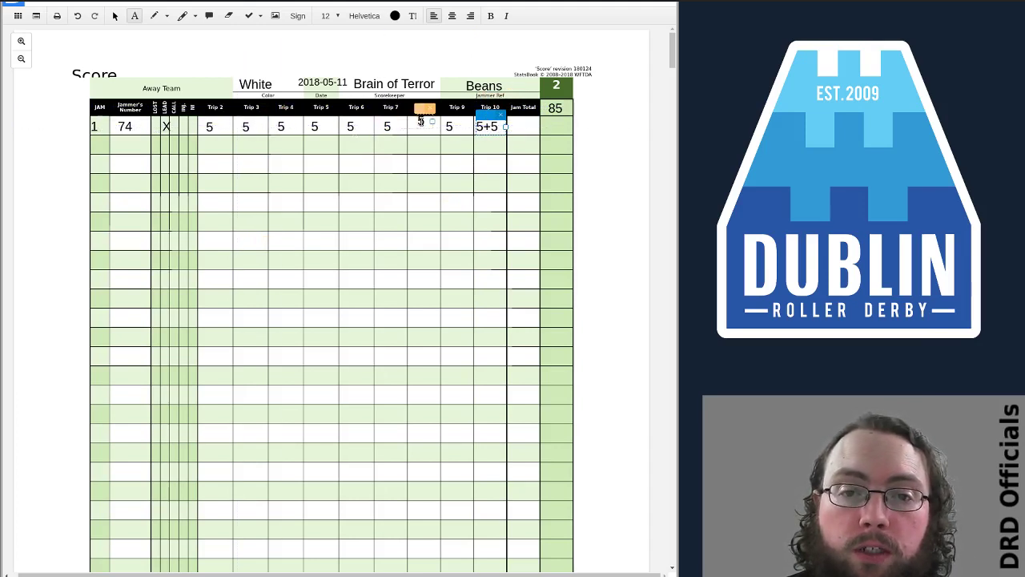
Enter a jam total of 50 and a running game total of 135 for jam 1
click(513, 125)
mouse_move(519, 116)
mouse_down()
mouse_move(526, 111)
mouse_move(516, 128)
mouse_up()
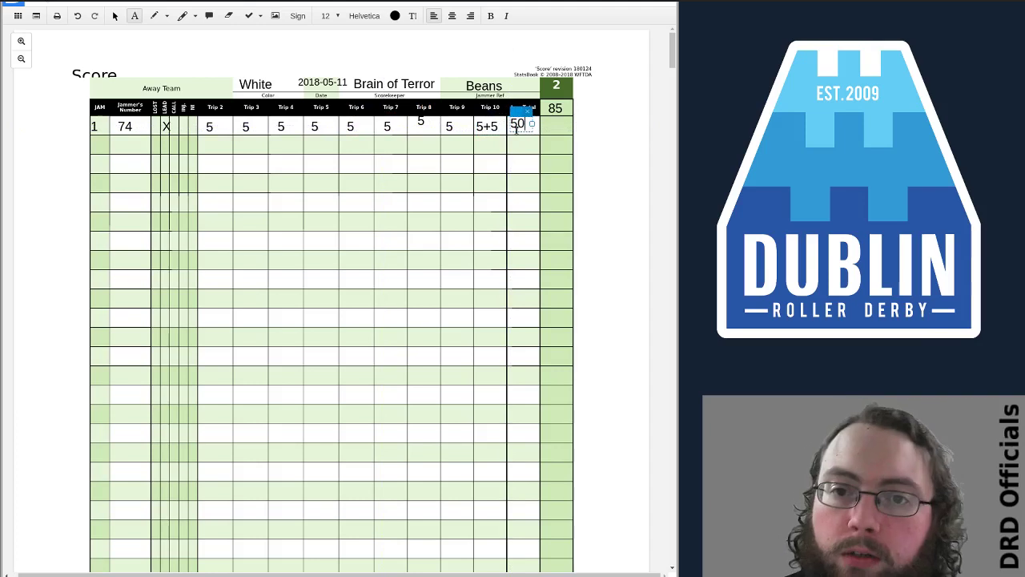
text(50)
click(543, 123)
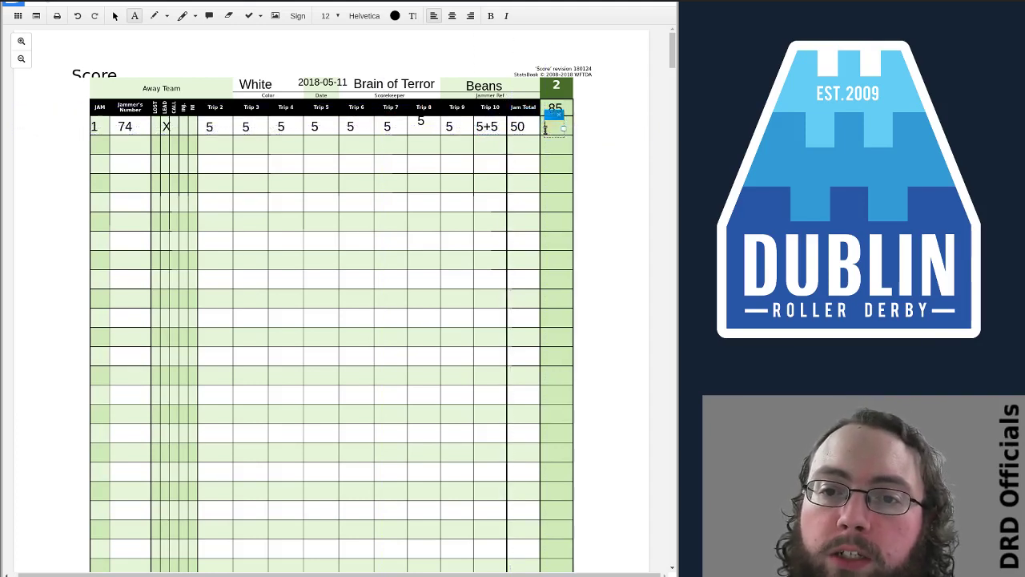
text(135)
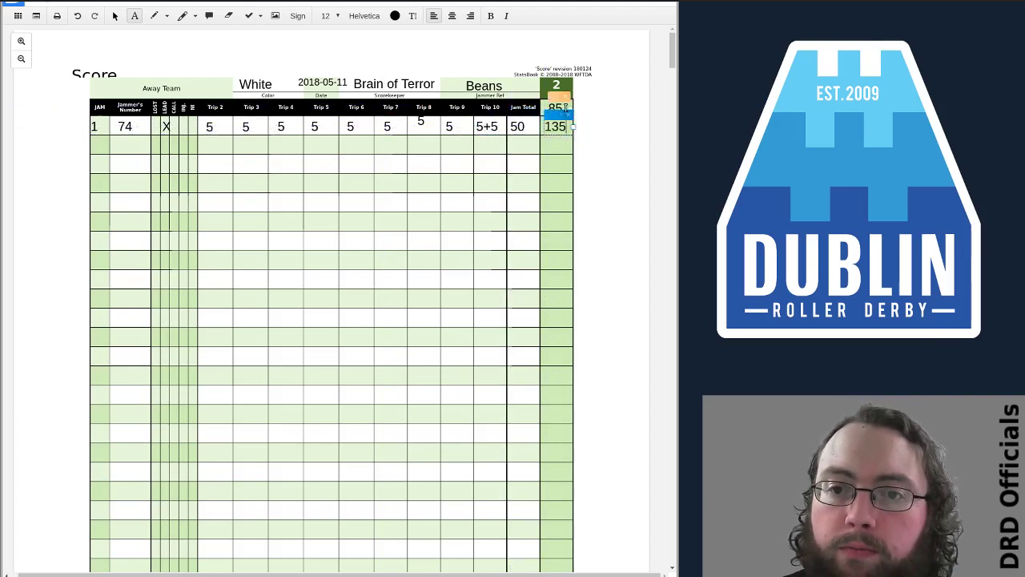
Fill the second score row with jam 2, jammer's number 777 and an X in the Lead column
double_click(97, 135)
key(Return)
text(2)
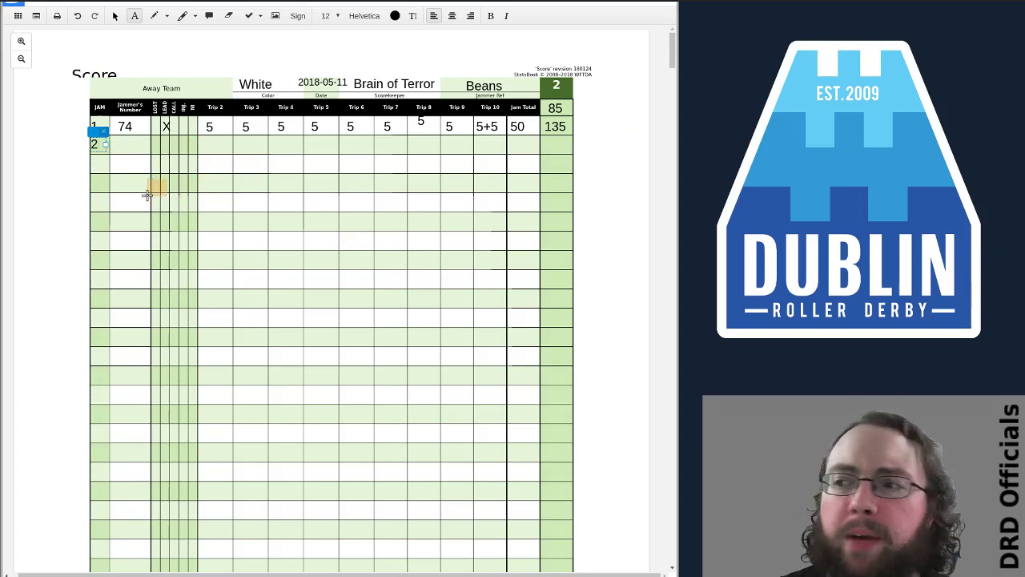
click(124, 143)
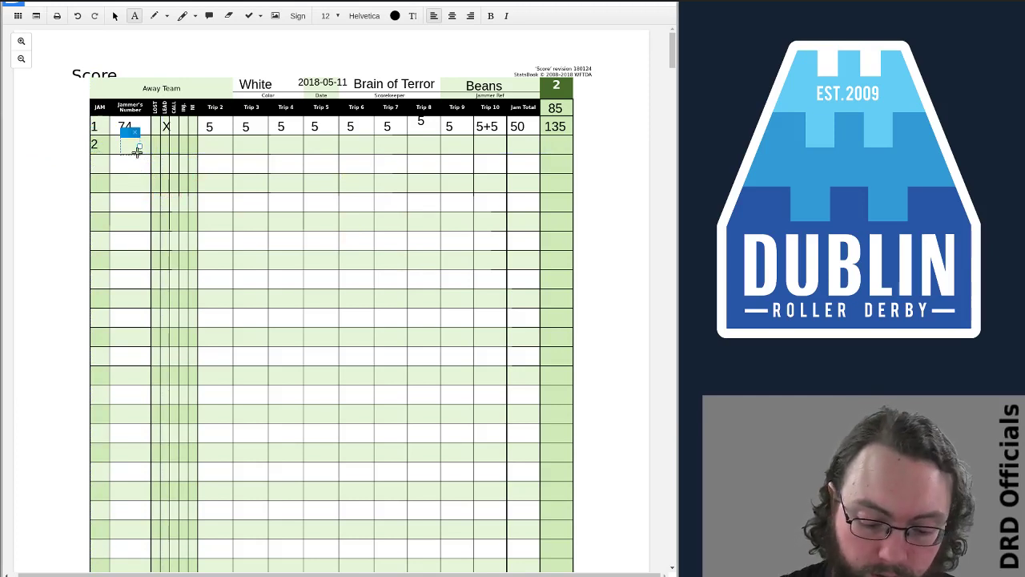
text(777)
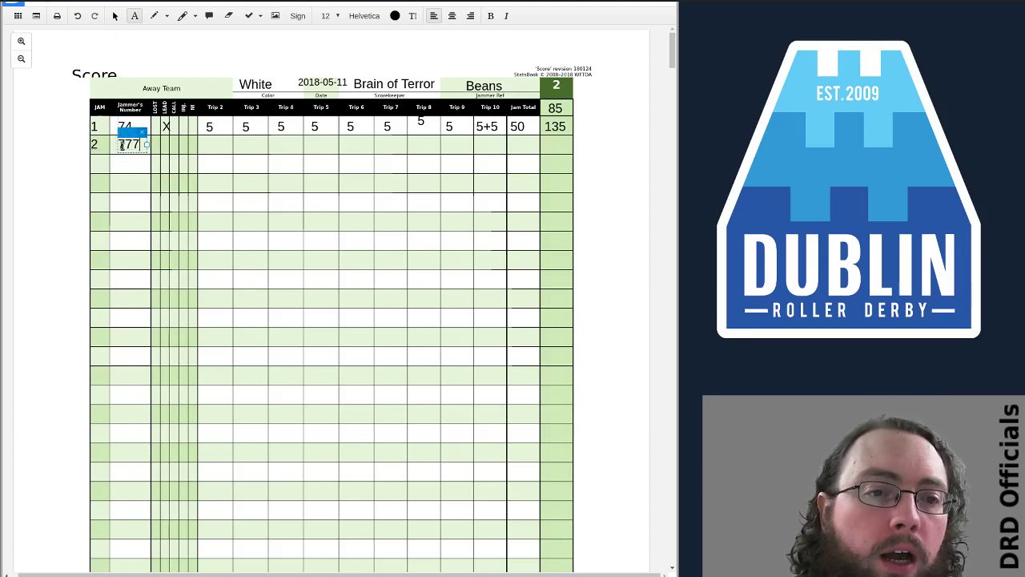
click(171, 144)
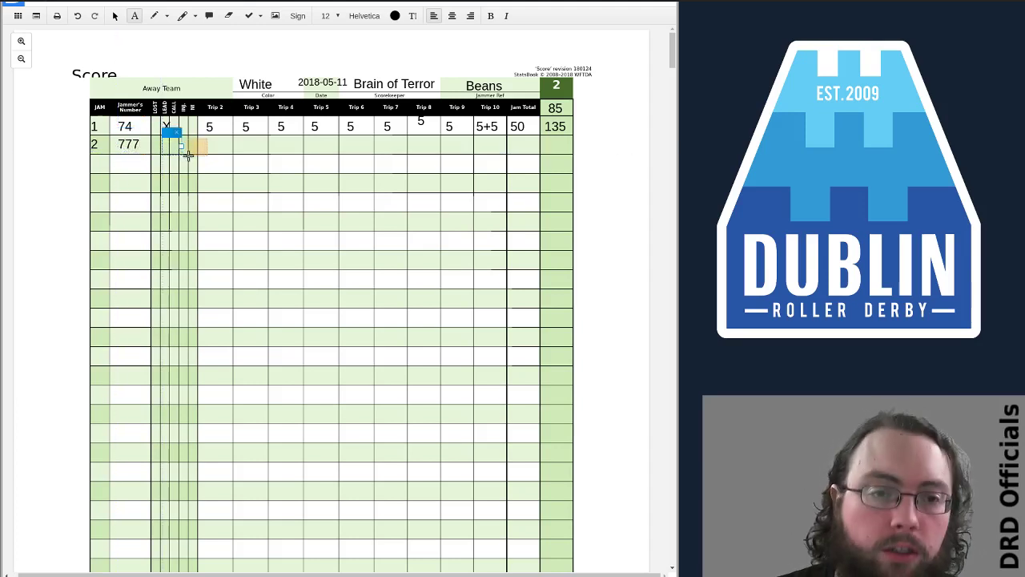
text(X)
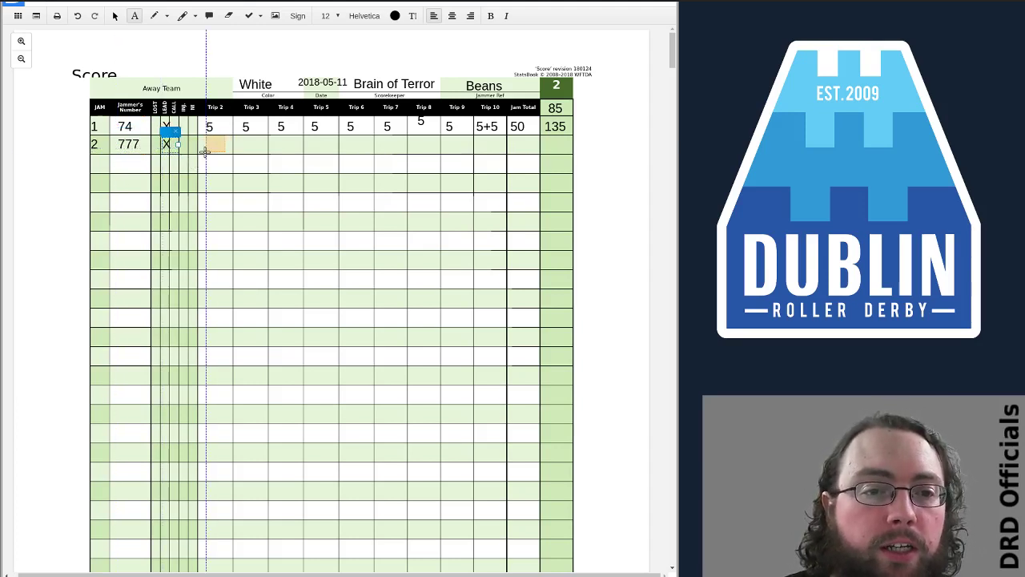
Enter 6 for Trip 2 and 5 for Trip 3 in the jam 2 row
click(207, 150)
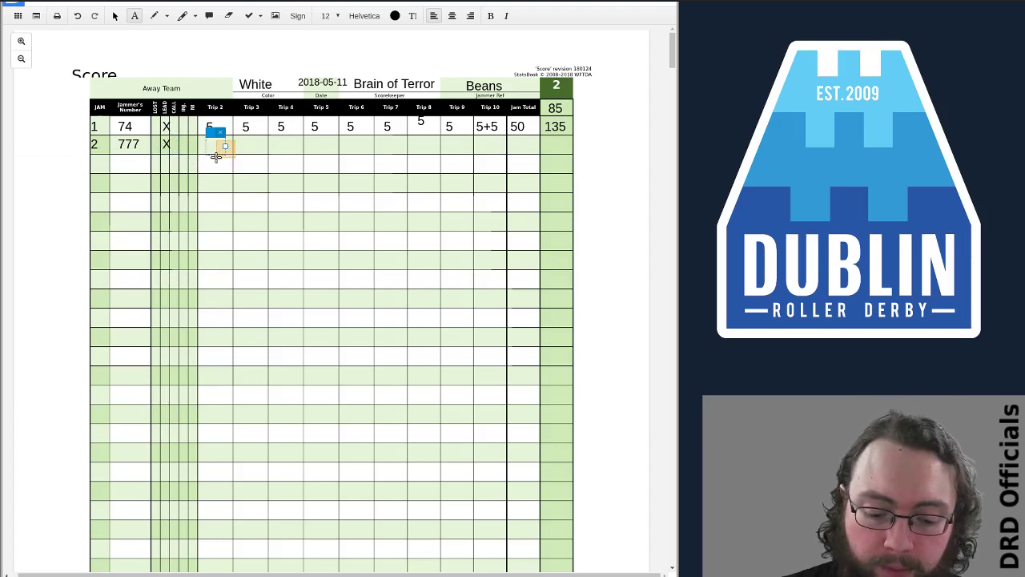
text(6)
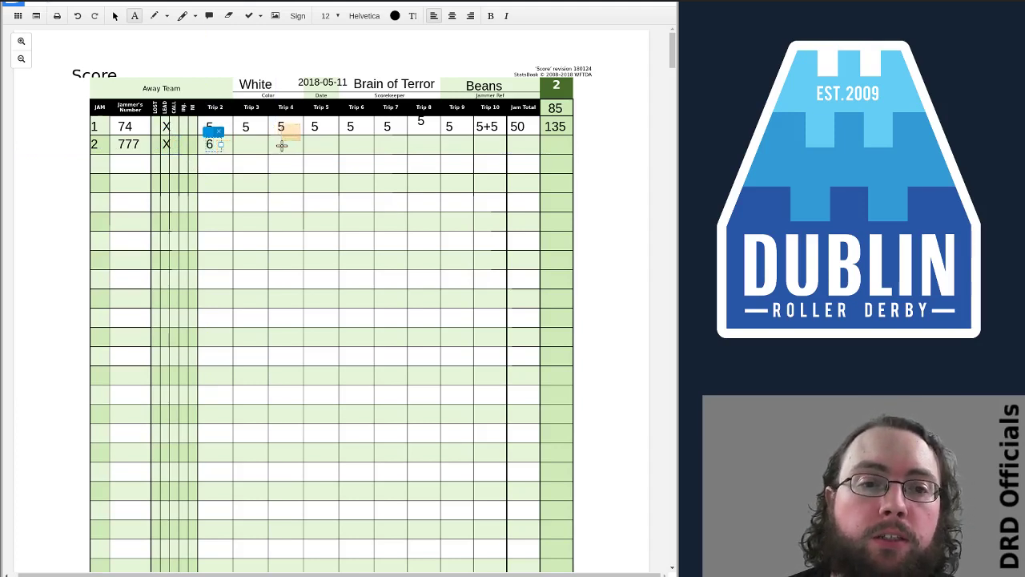
click(241, 152)
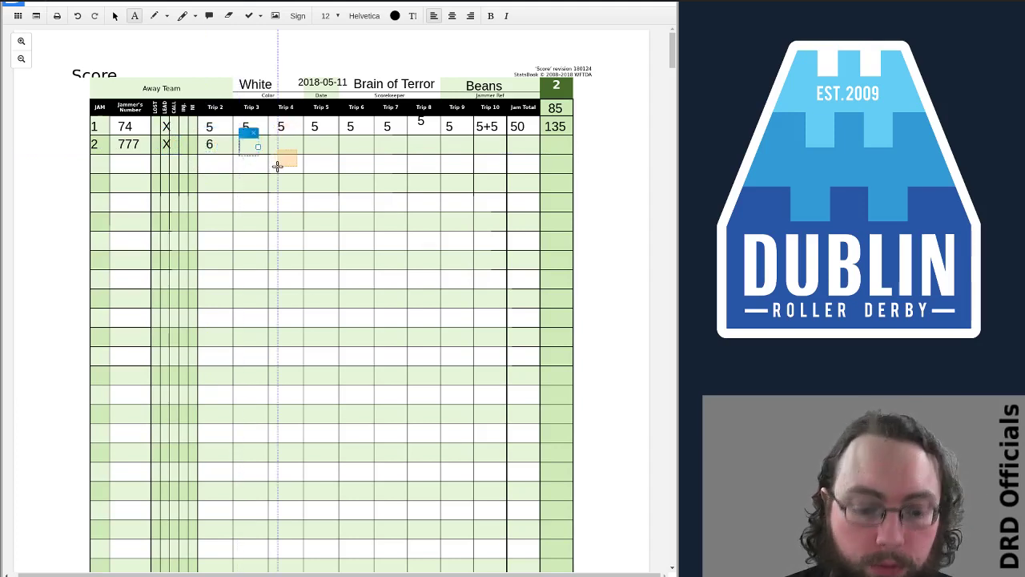
text(5)
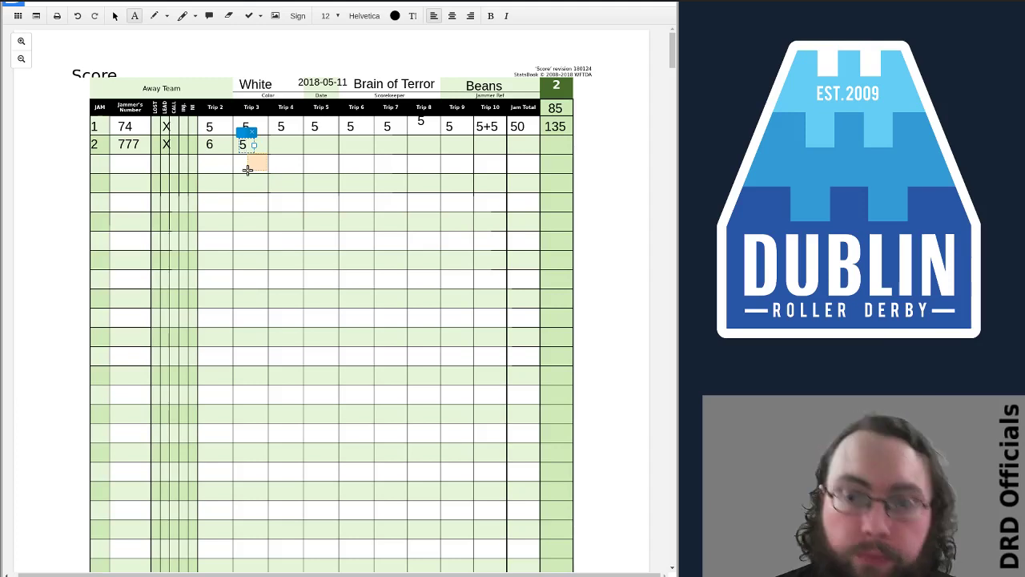
Enter a jam total of 11 and a running game total of 146 for jam 2
click(517, 147)
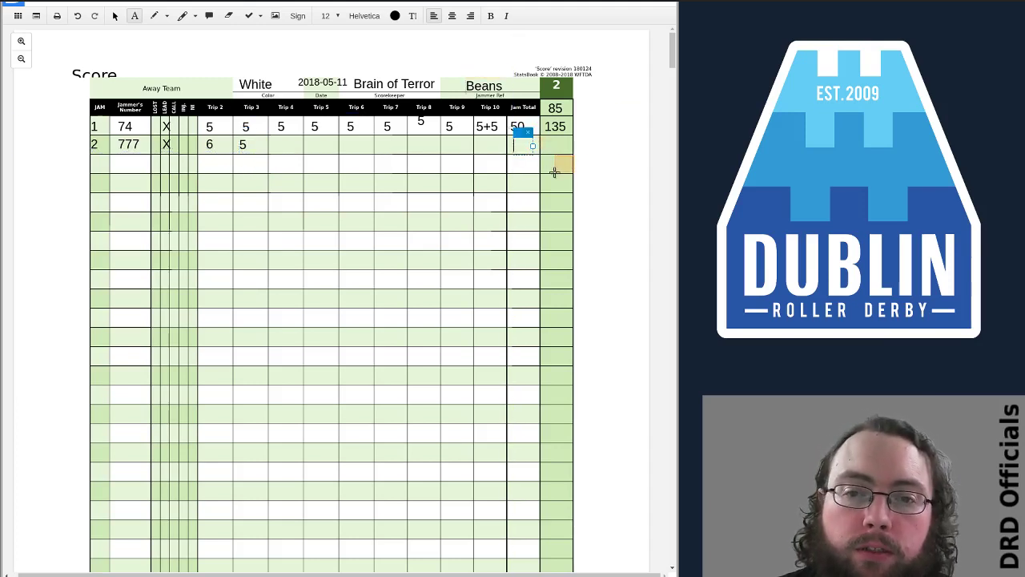
text(11)
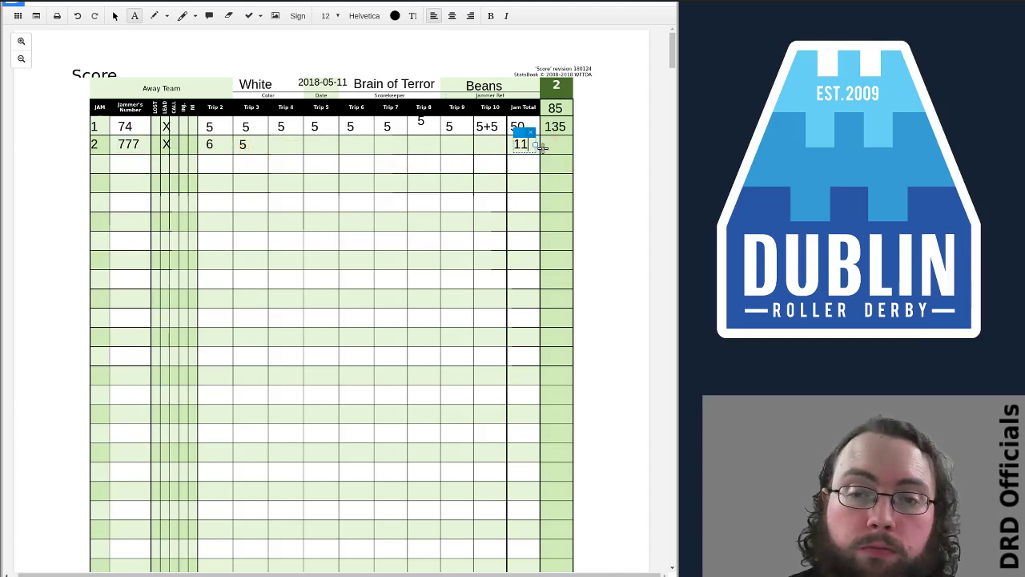
click(548, 145)
text(14)
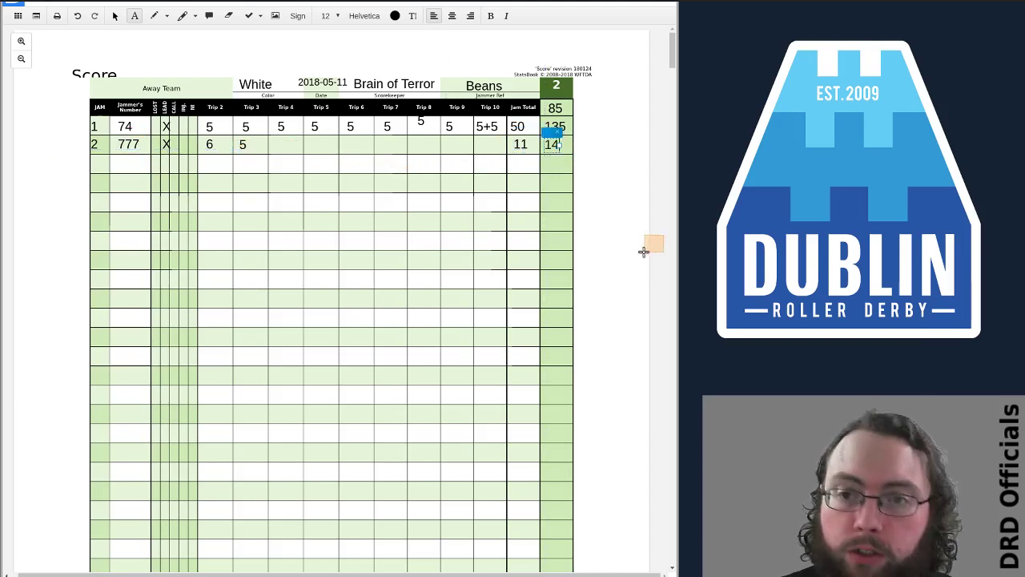
text(6)
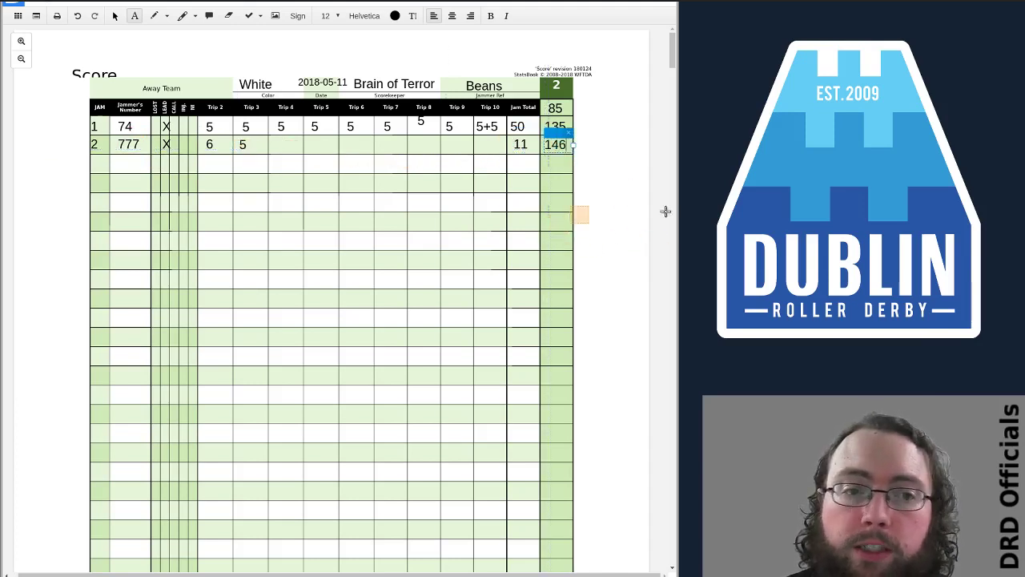
Begin the third score row with jam 3 and jammer's number 74
click(93, 170)
text(3)
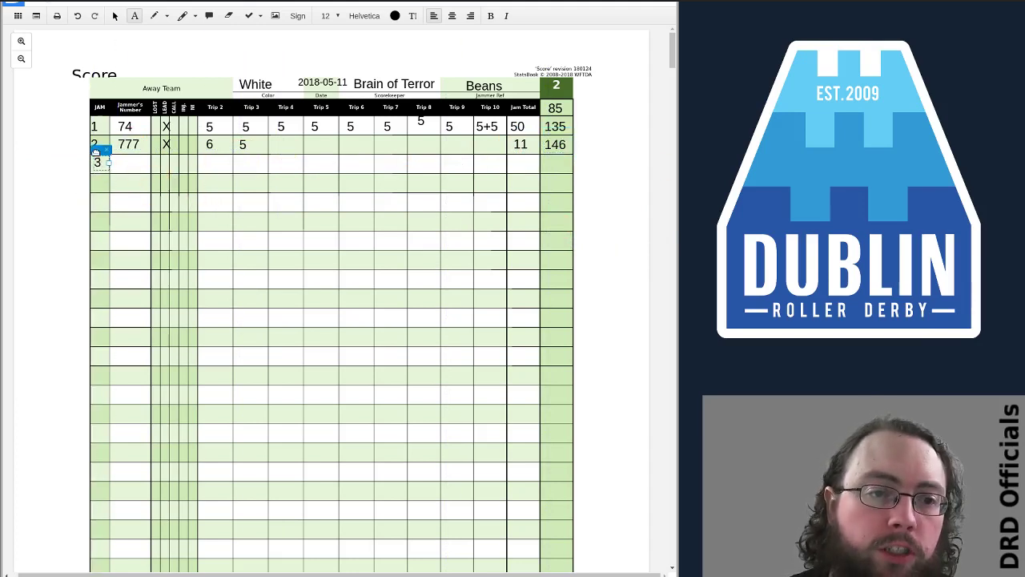
click(119, 165)
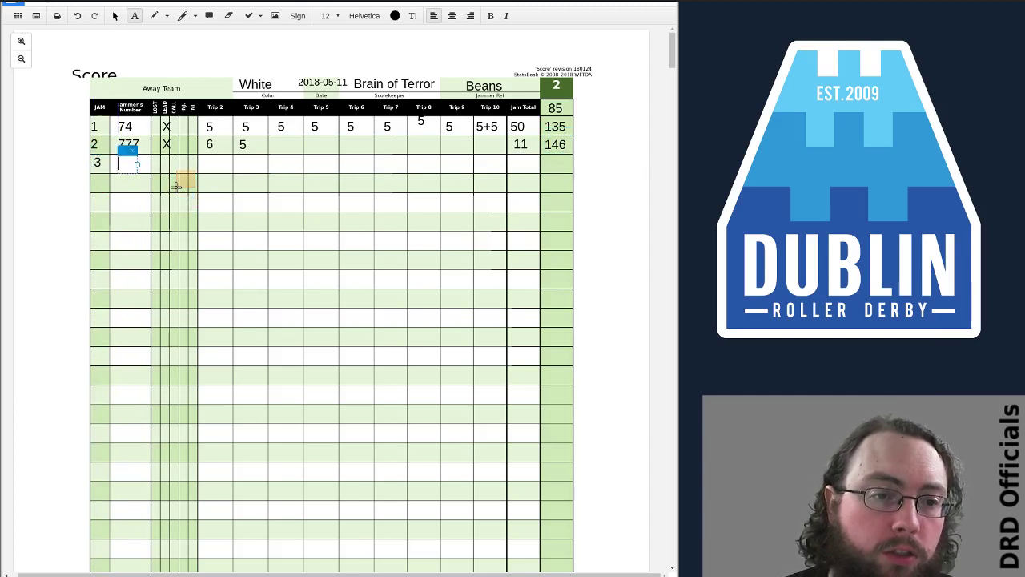
text(74)
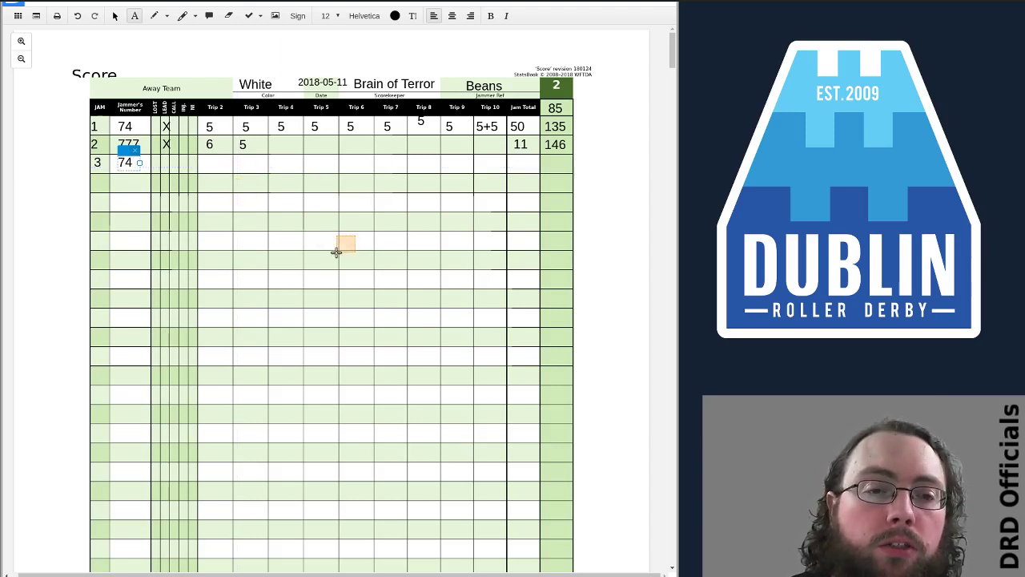
Enter 1+5 for Trip 2 in the jam 3 row and put an X in both its Lead and Call columns
click(199, 170)
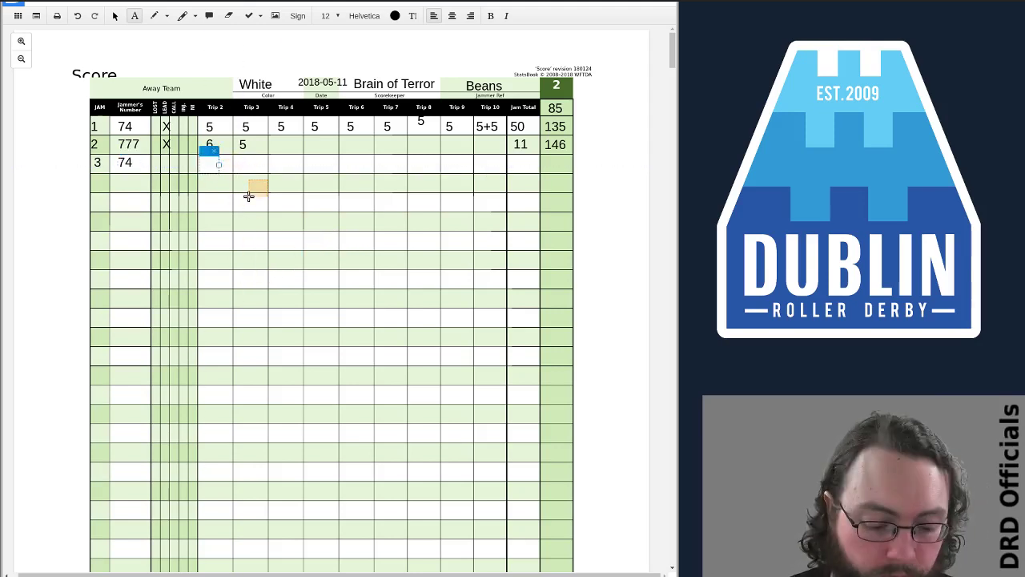
text(1)
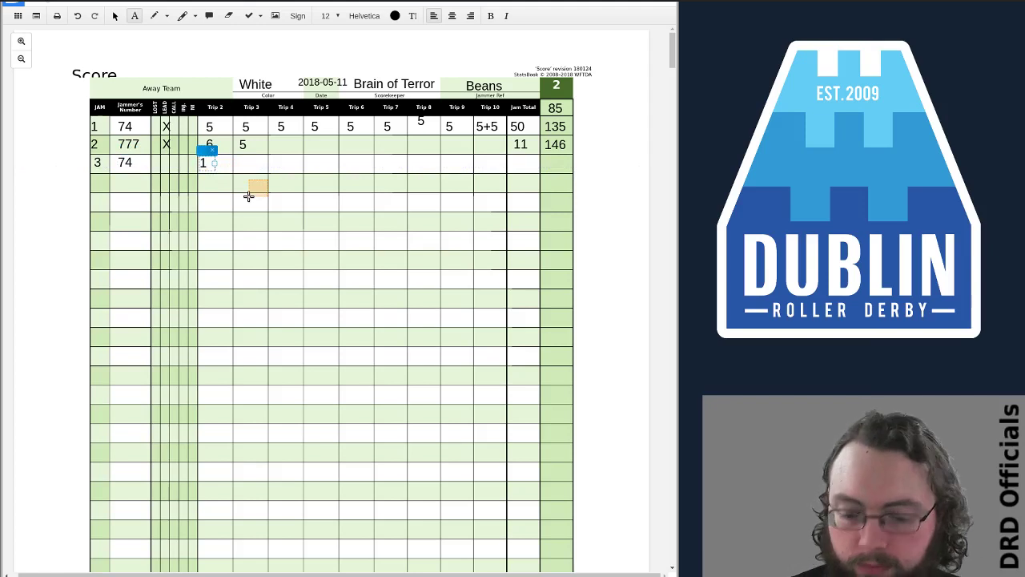
text(+)
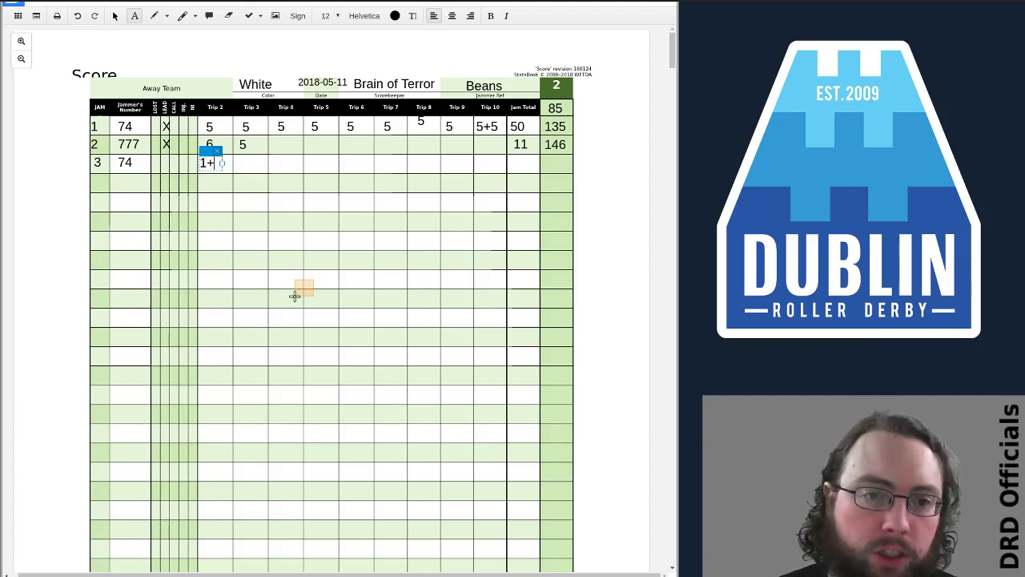
click(166, 164)
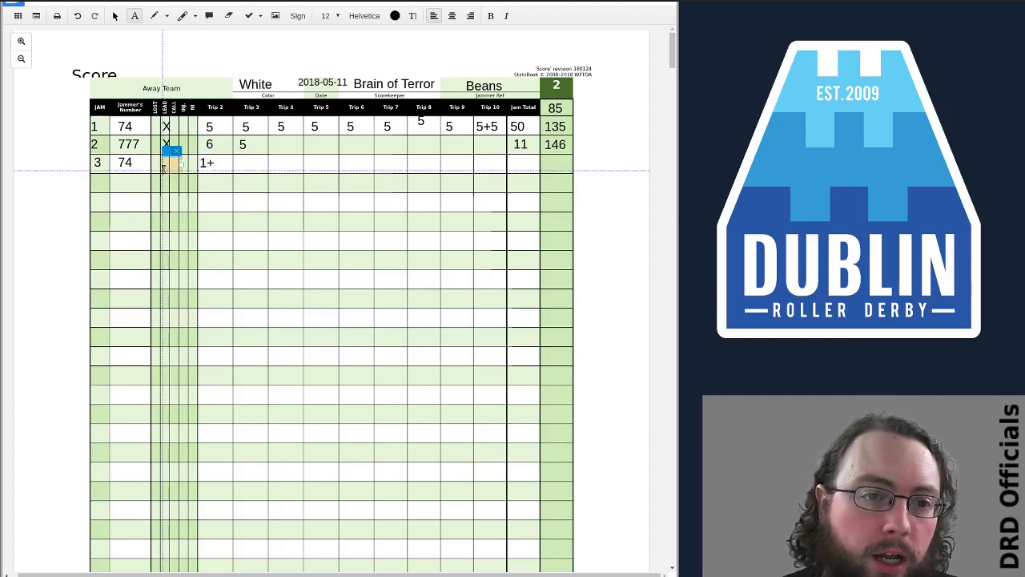
text(X)
click(216, 163)
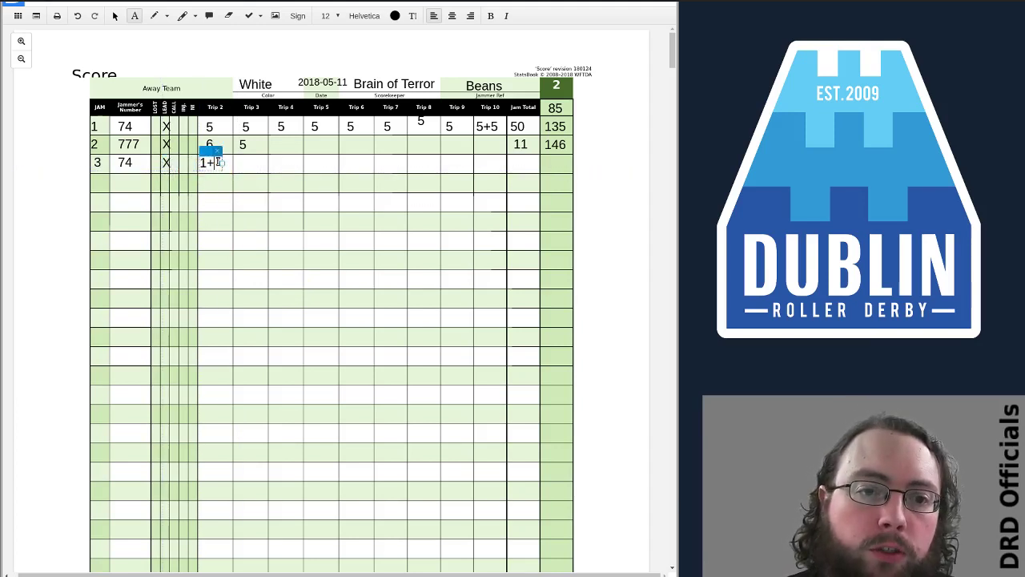
text(5)
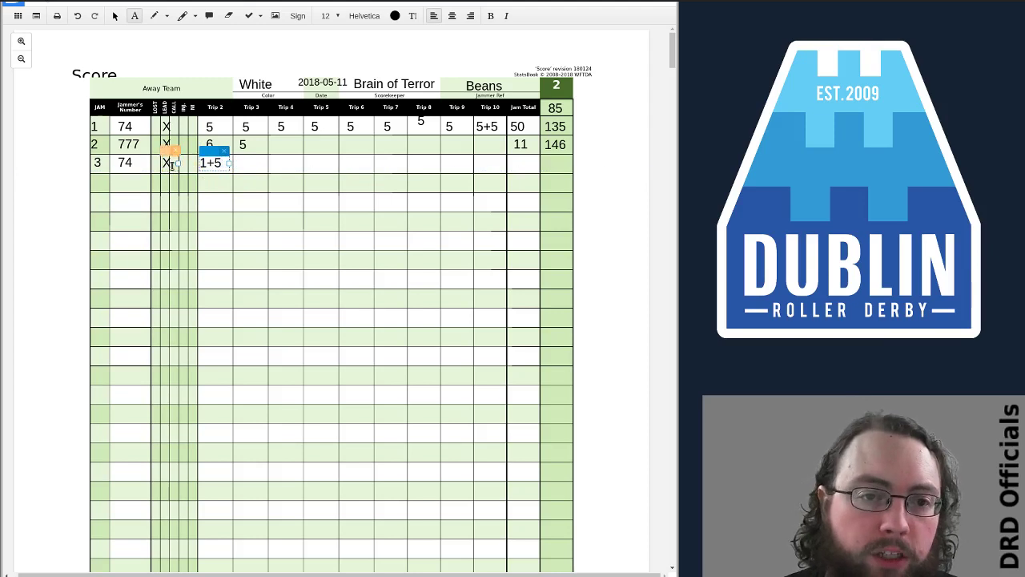
click(175, 165)
text(X)
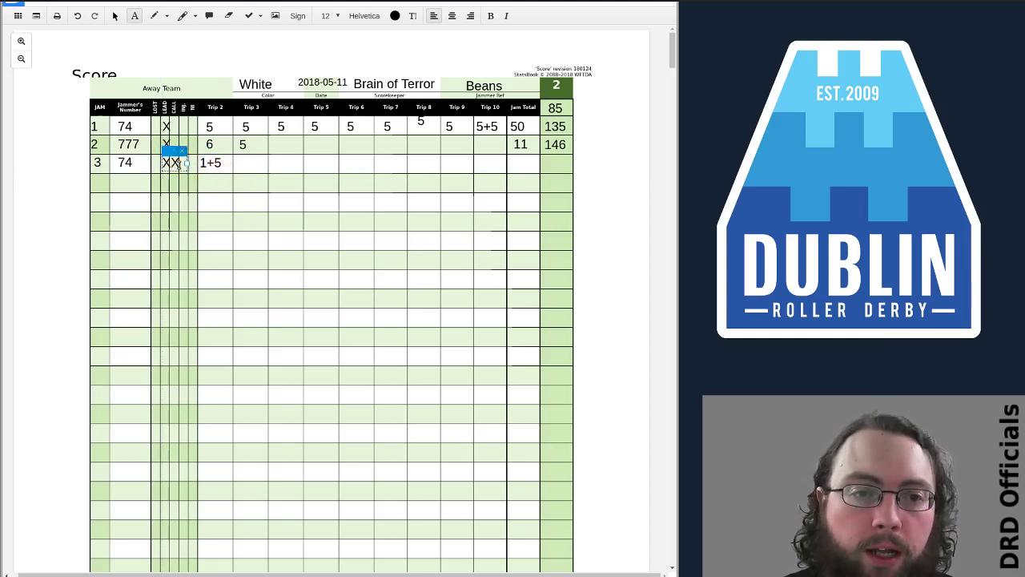
Enter a jam total of 6 and a running game total of 152 for jam 3
click(518, 162)
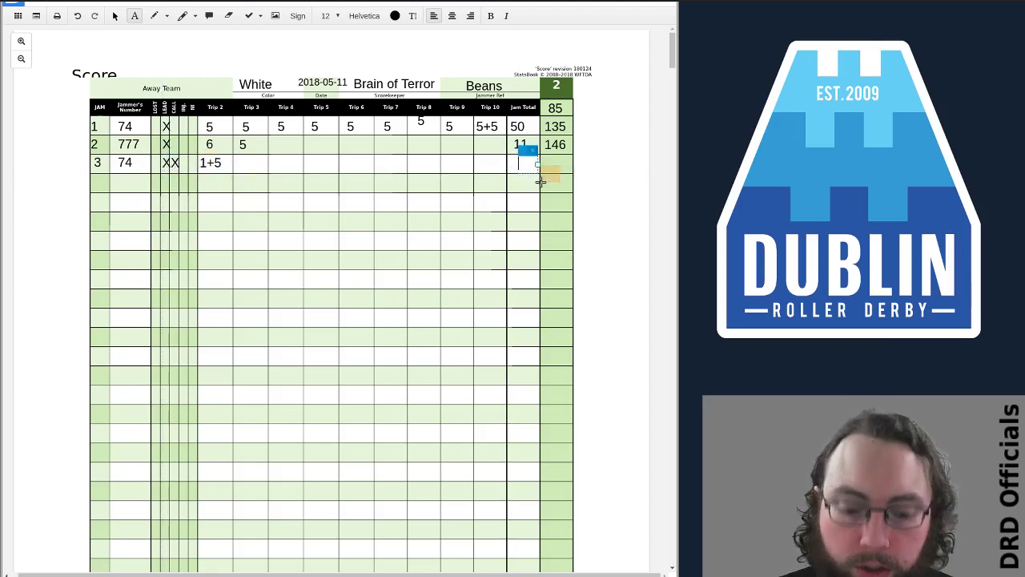
text(6)
click(545, 164)
text(152)
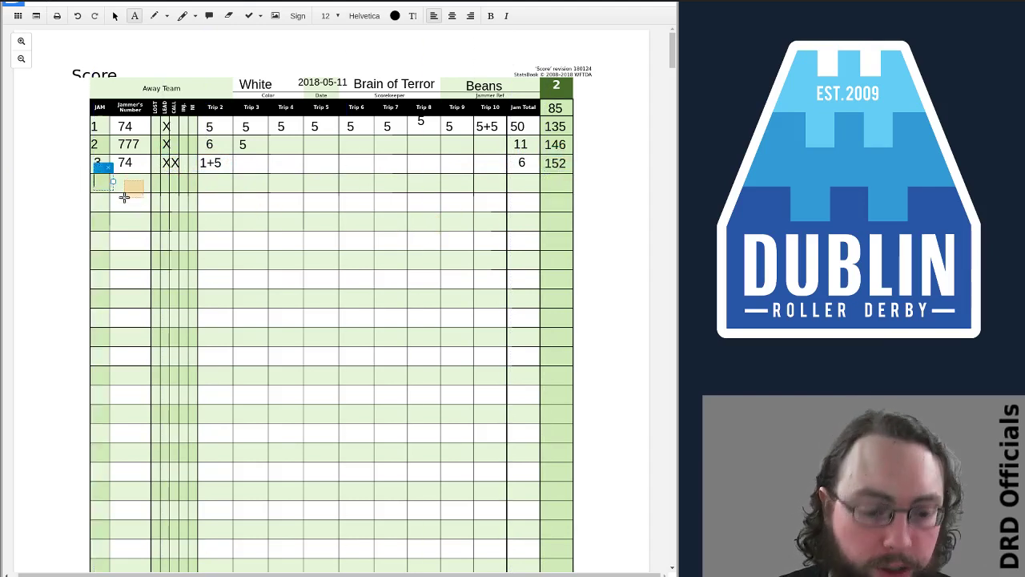
Begin the fourth score row with jam 4 and jammer's number 777
text(4)
click(120, 186)
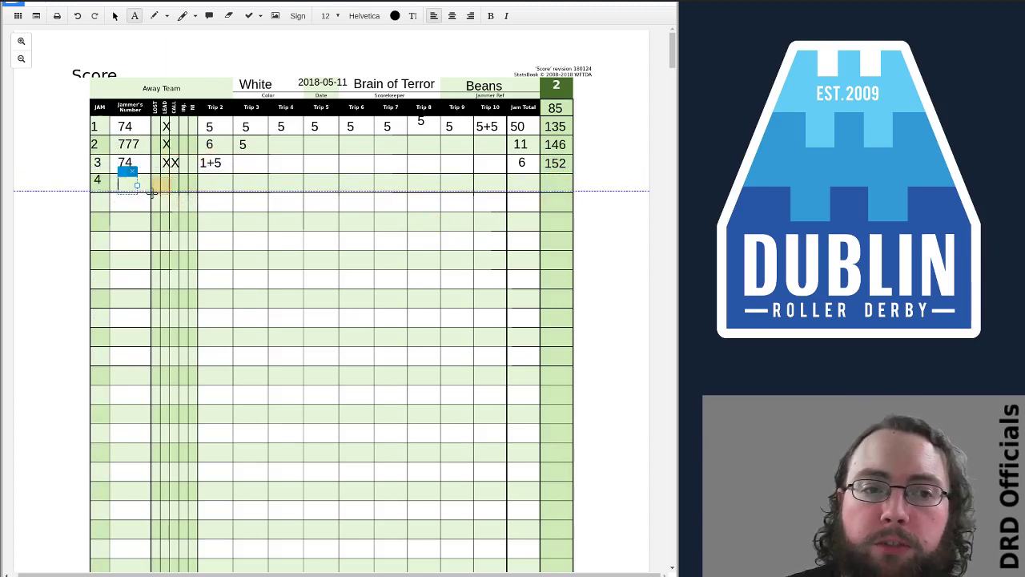
text(777)
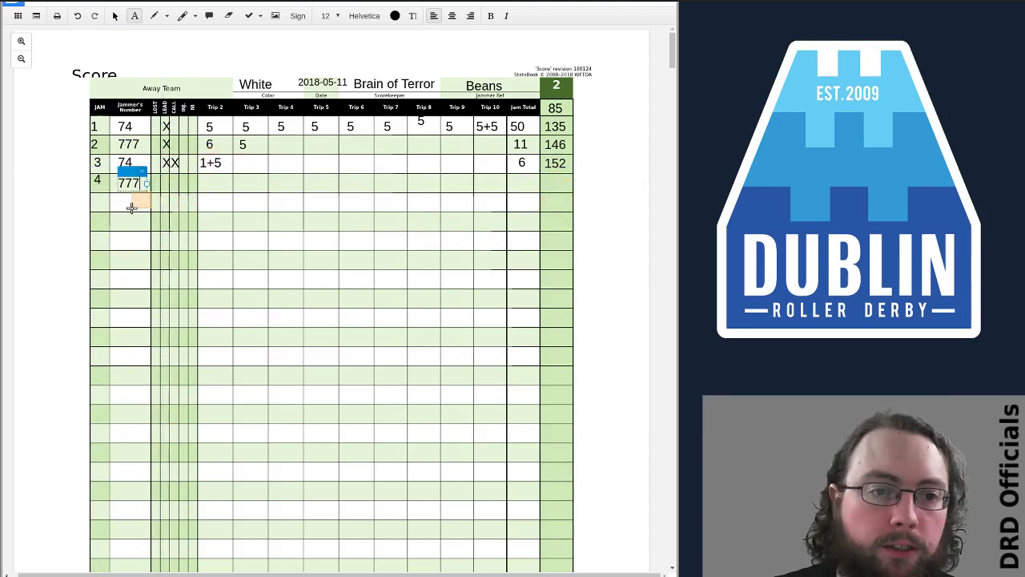
Enter 1+NI for Trip 2 in the jam 4 row and put an X in its NI column
click(199, 189)
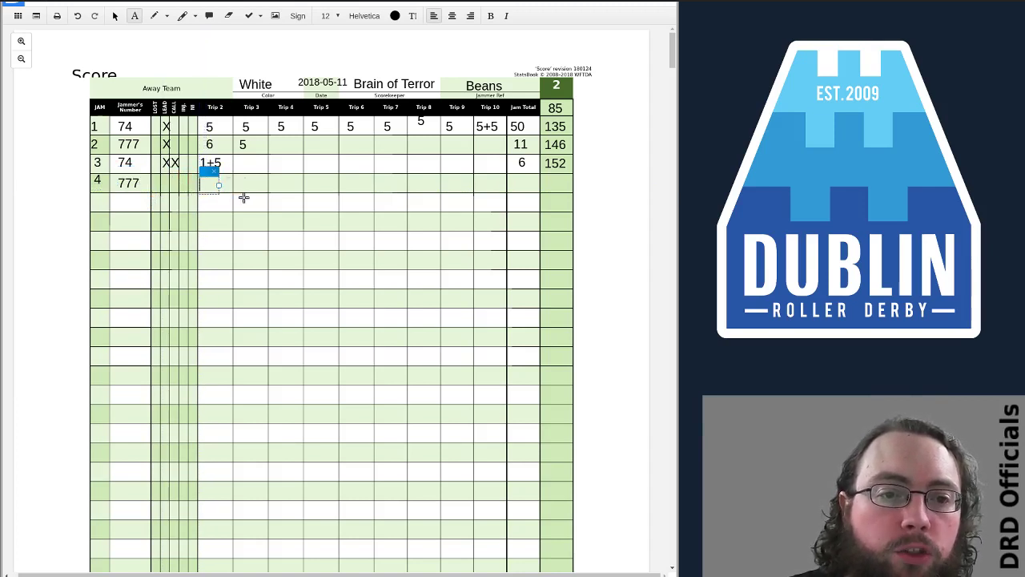
text(1)
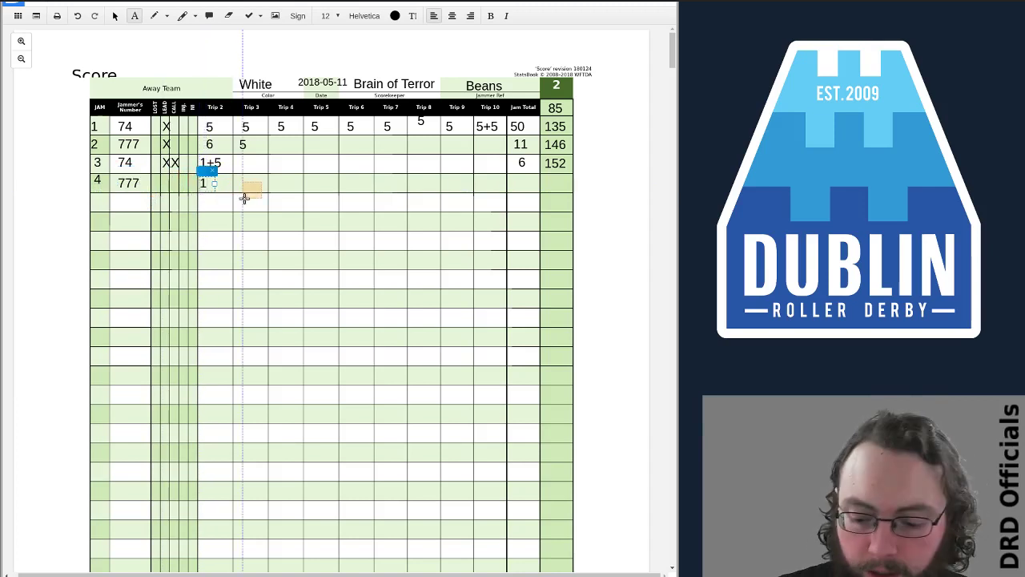
text(+NI)
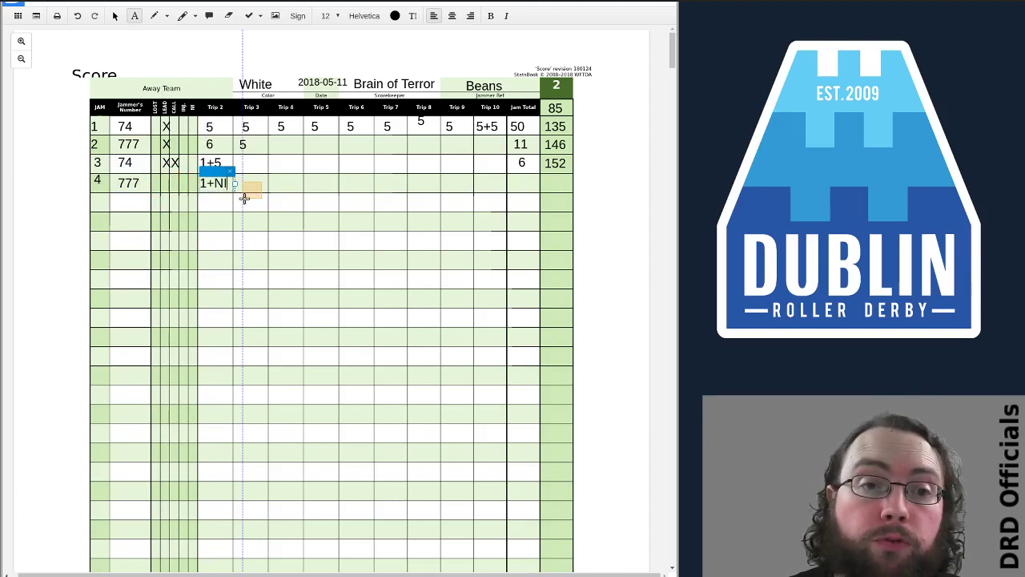
drag(245, 198, 185, 184)
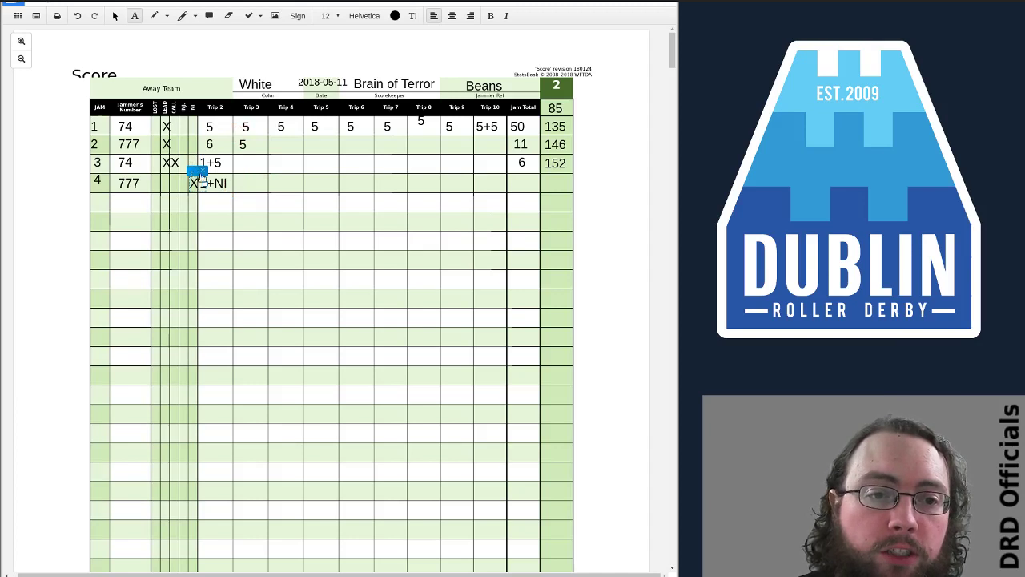
click(212, 186)
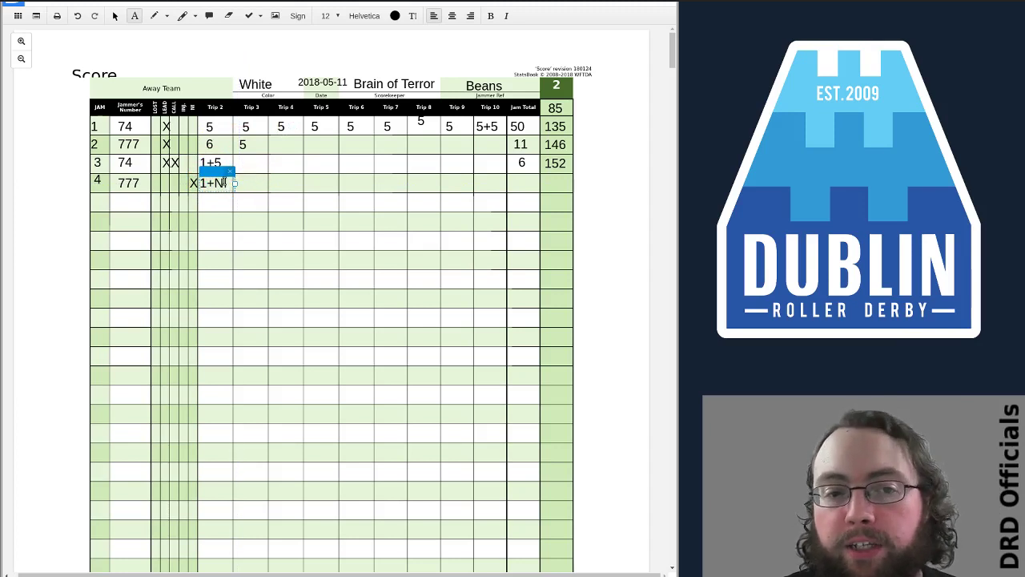
Enter a jam total of 1 and a running game total of 153 for jam 4
click(518, 184)
text(1)
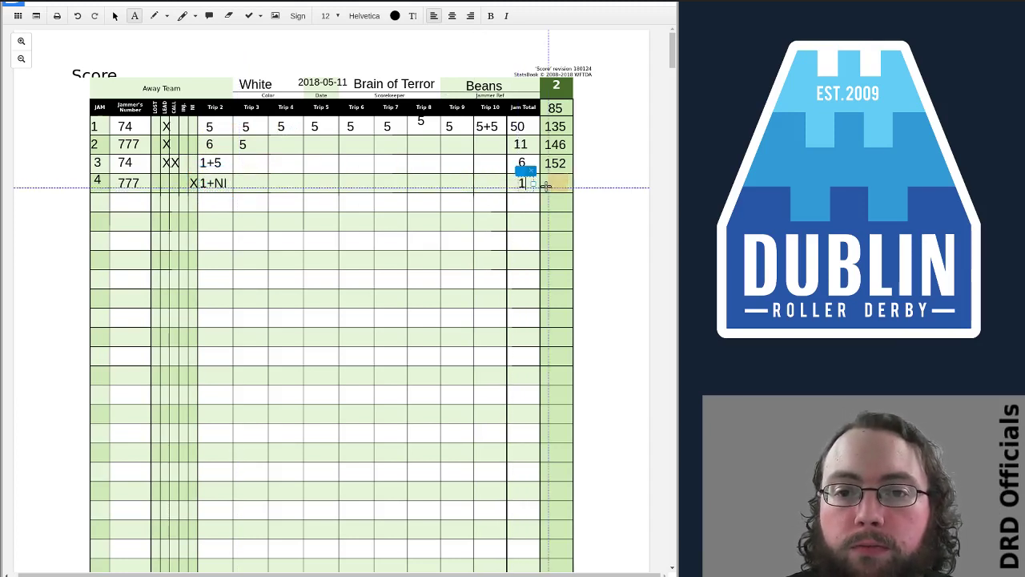
click(551, 185)
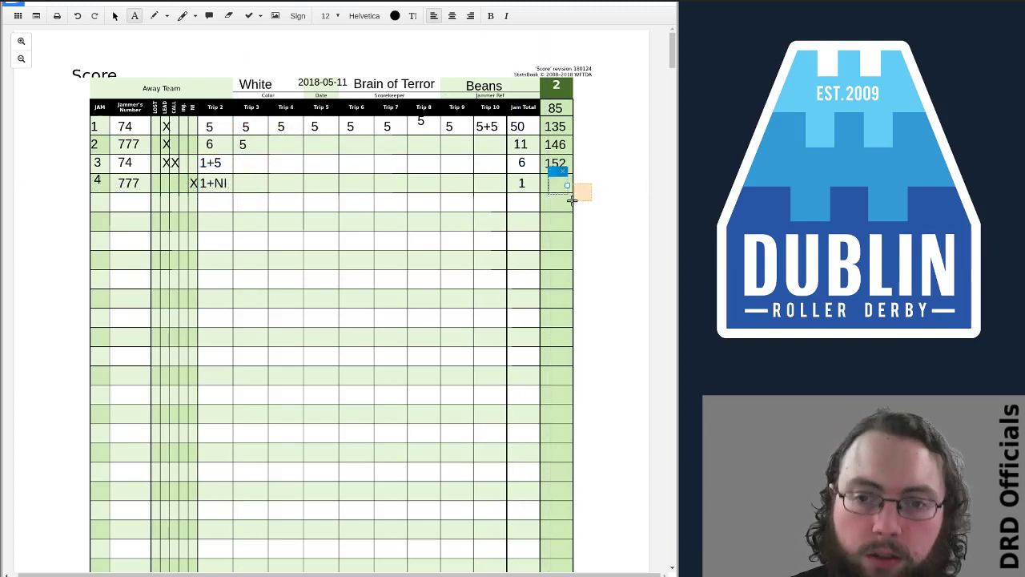
text(153)
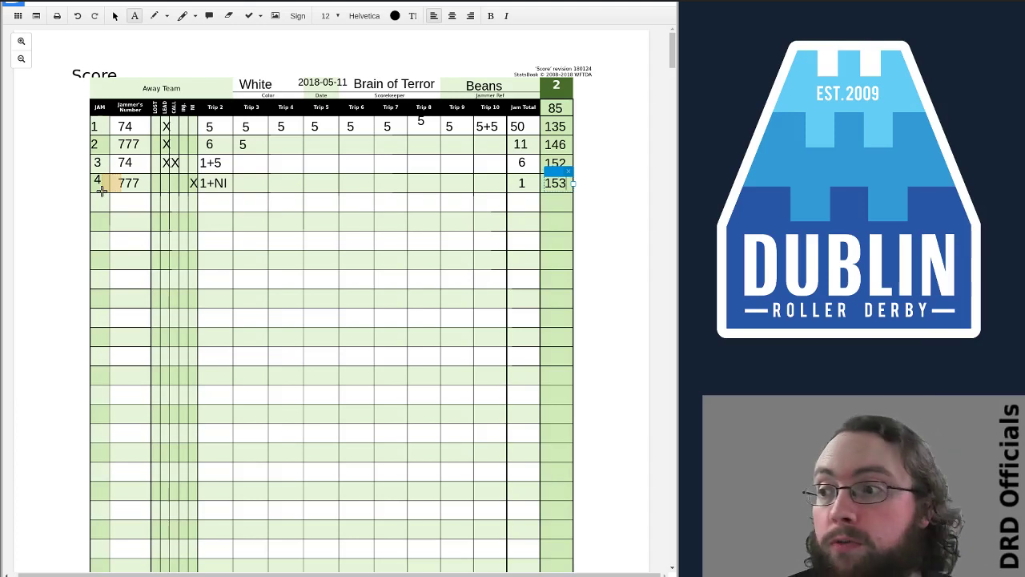
Add the text OT in the page margin directly beside the fifth score row
drag(102, 190, 39, 207)
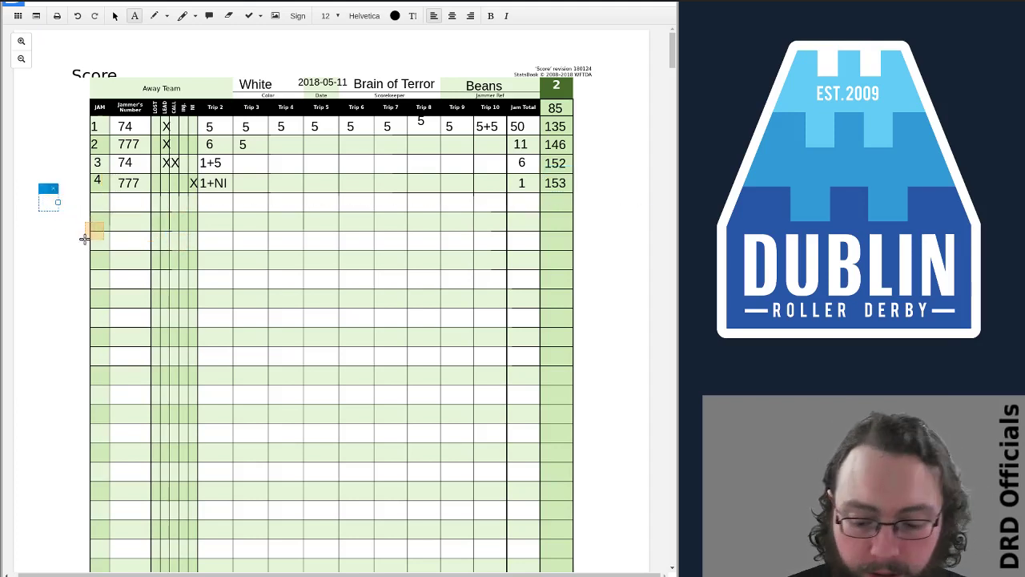
text(OT)
drag(54, 192, 71, 193)
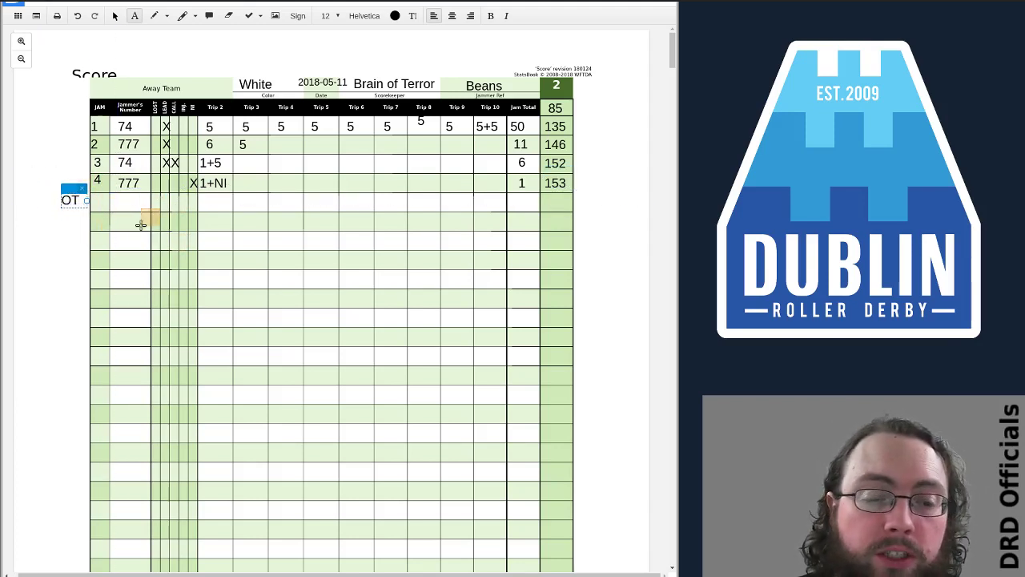
Begin the fifth score row with jam 5 and jammer's number 74
click(94, 208)
click(94, 207)
text(5)
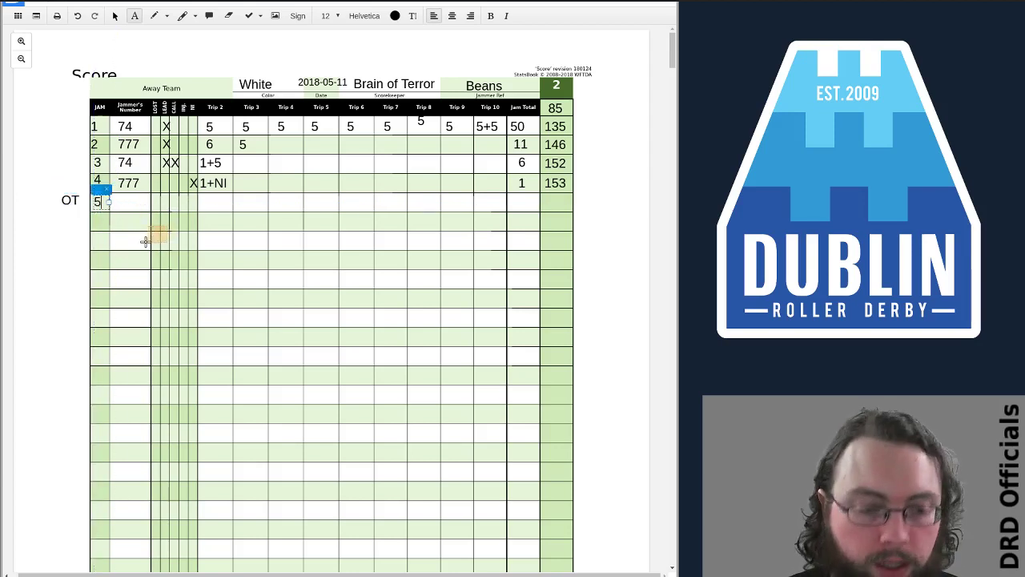
key(Tab)
text(74)
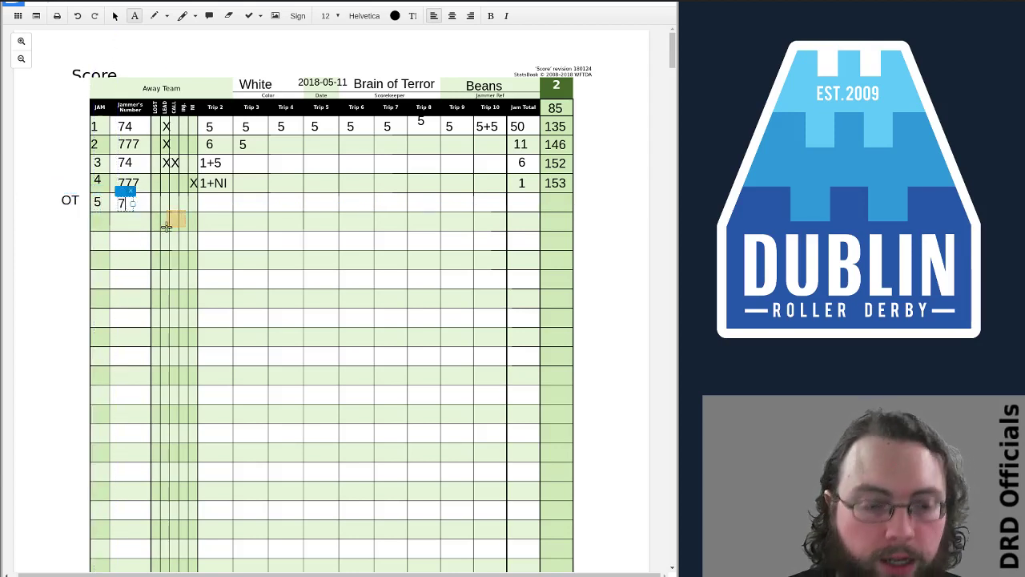
click(116, 15)
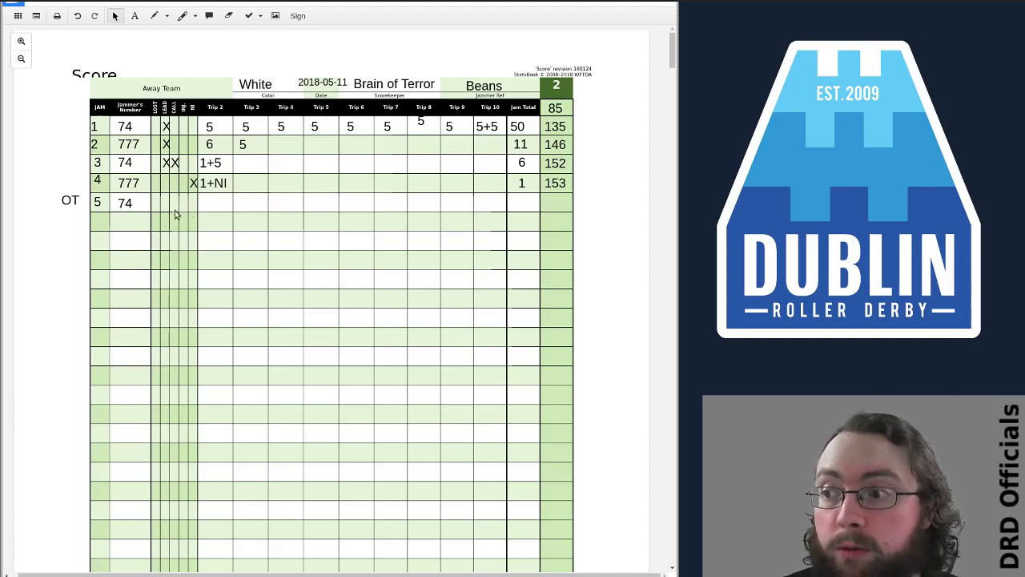
Enter 4+5 for Trip 2, 4 for Trip 3 and 4 for Trip 4 in the jam 5 row
click(134, 15)
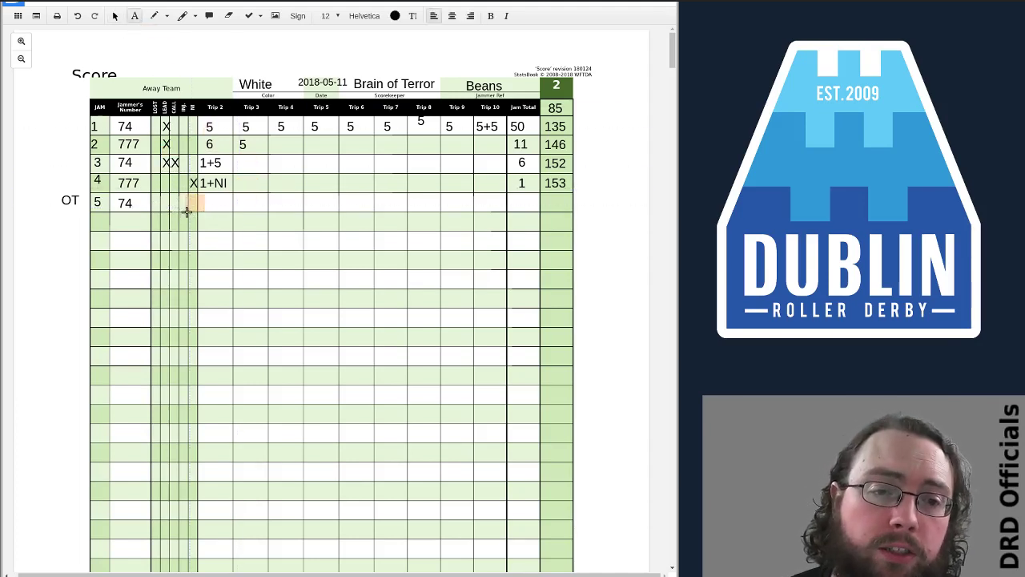
click(200, 204)
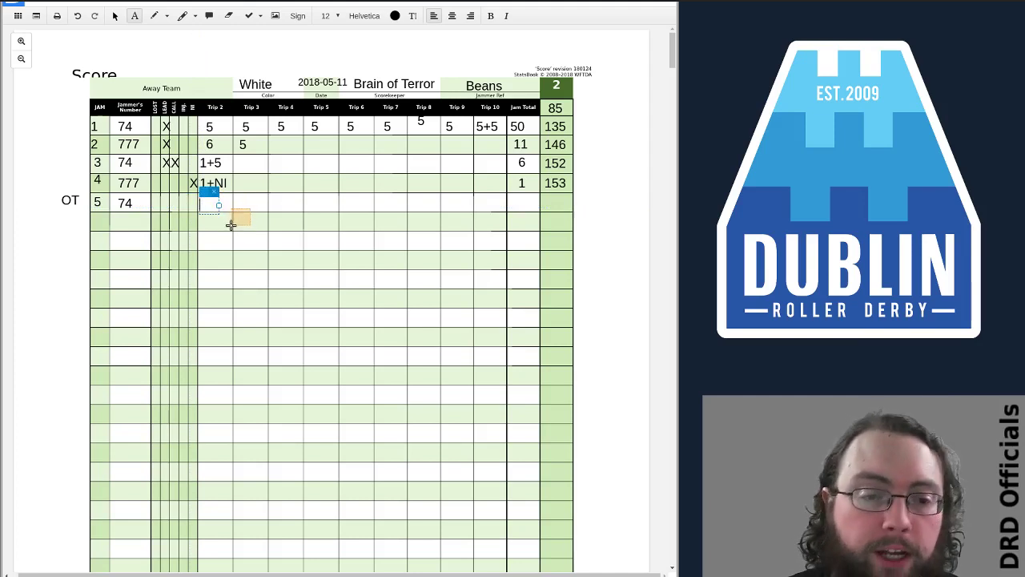
text(4)
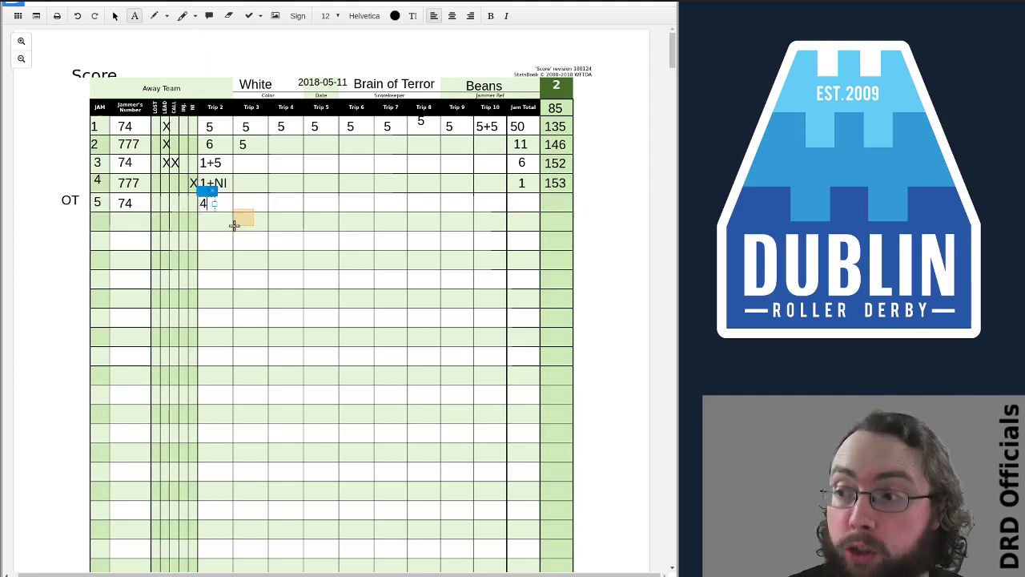
text(+)
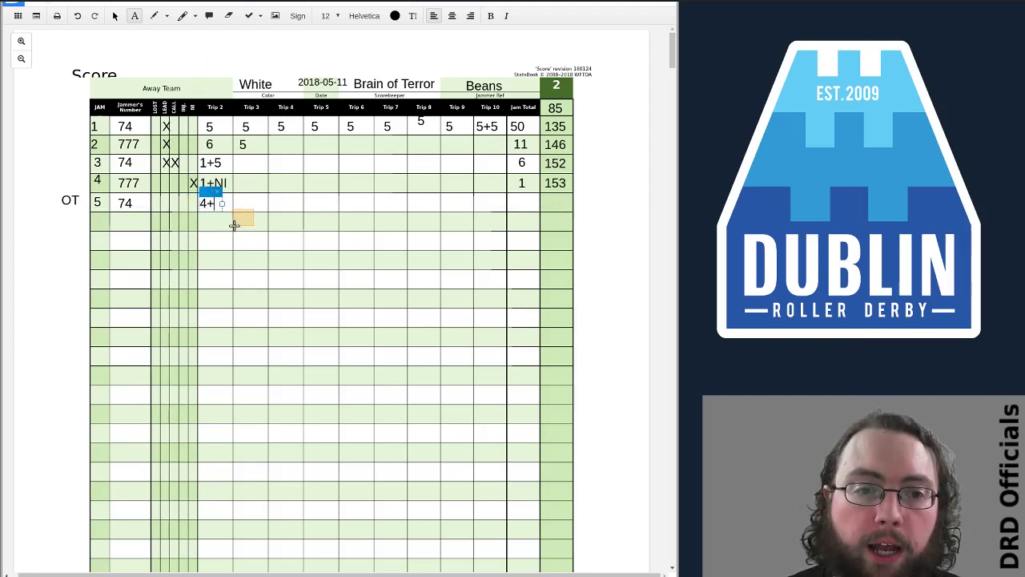
text(5)
click(239, 207)
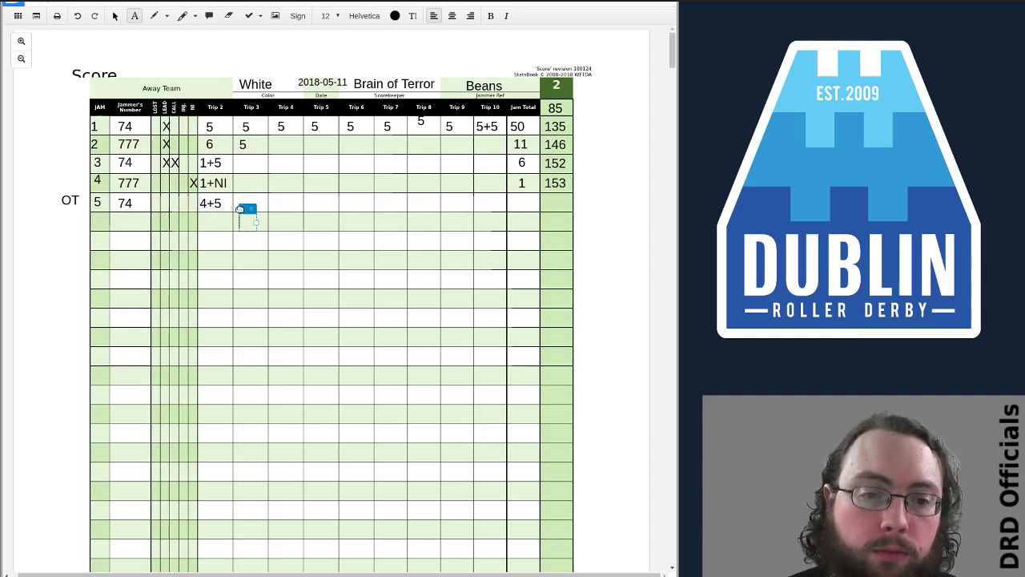
text(4)
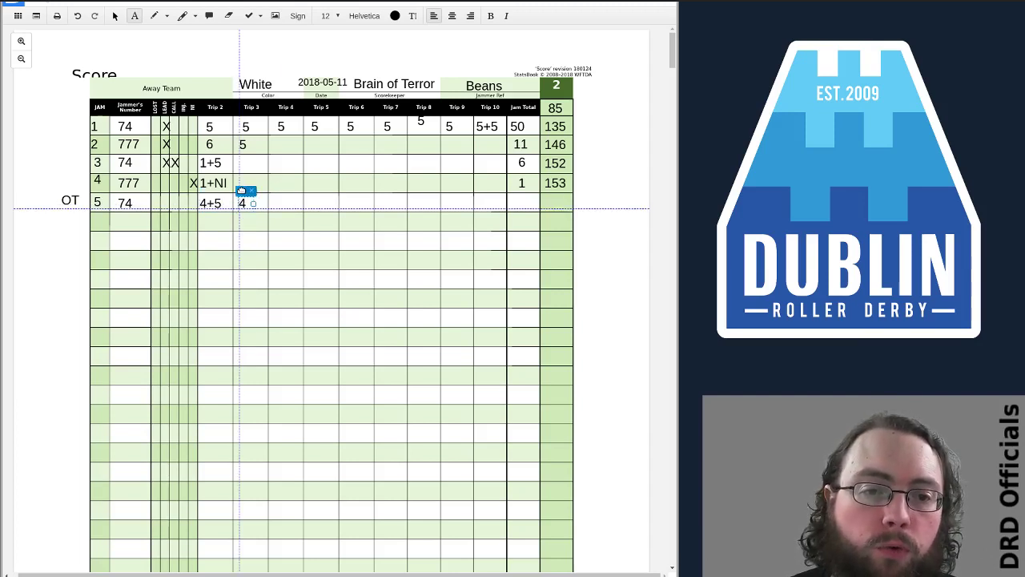
click(277, 206)
text(4)
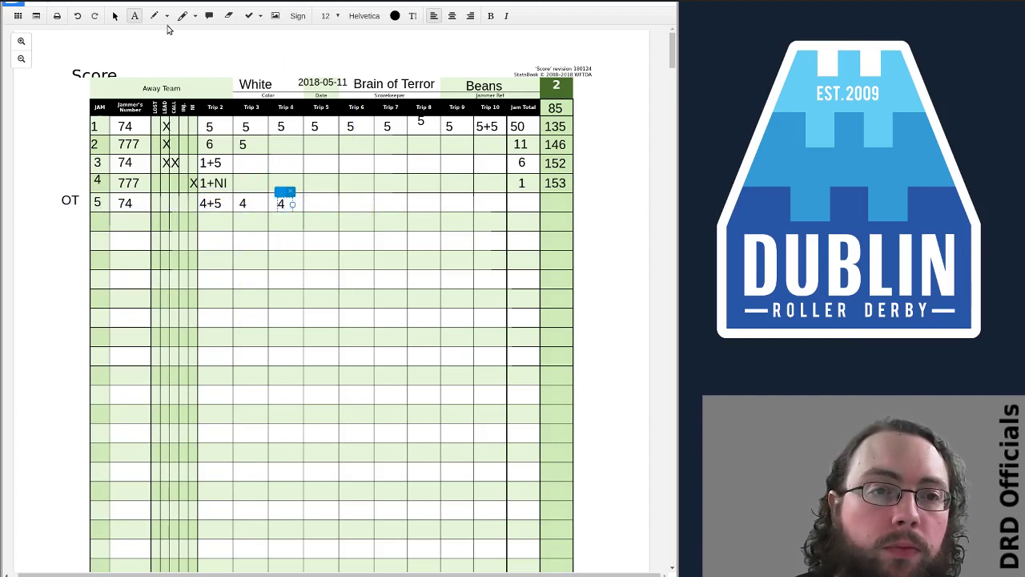
click(115, 15)
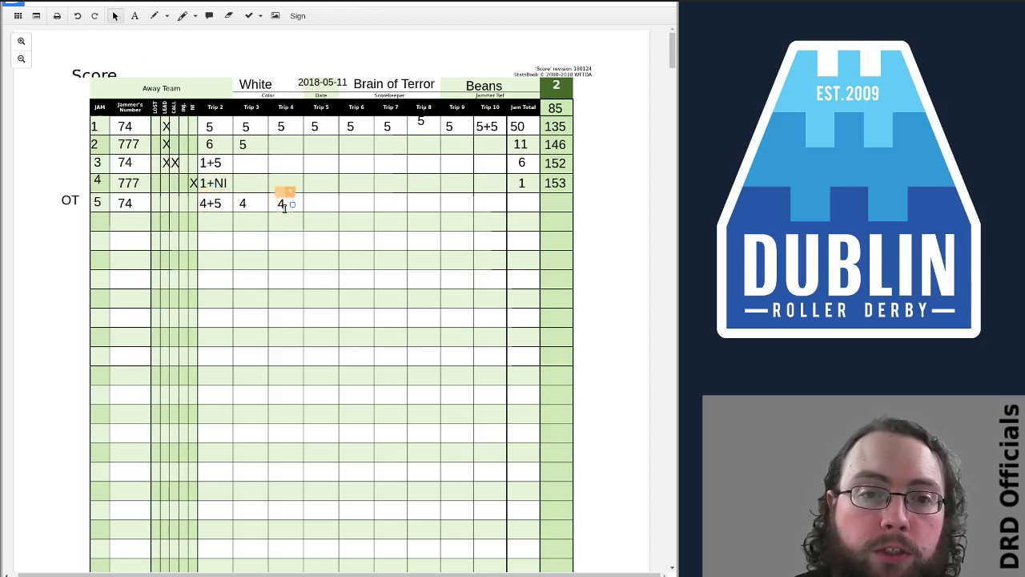
Enter a jam total of 17 and a running game total of 170 for jam 5, aligning the game total within its cell
click(135, 15)
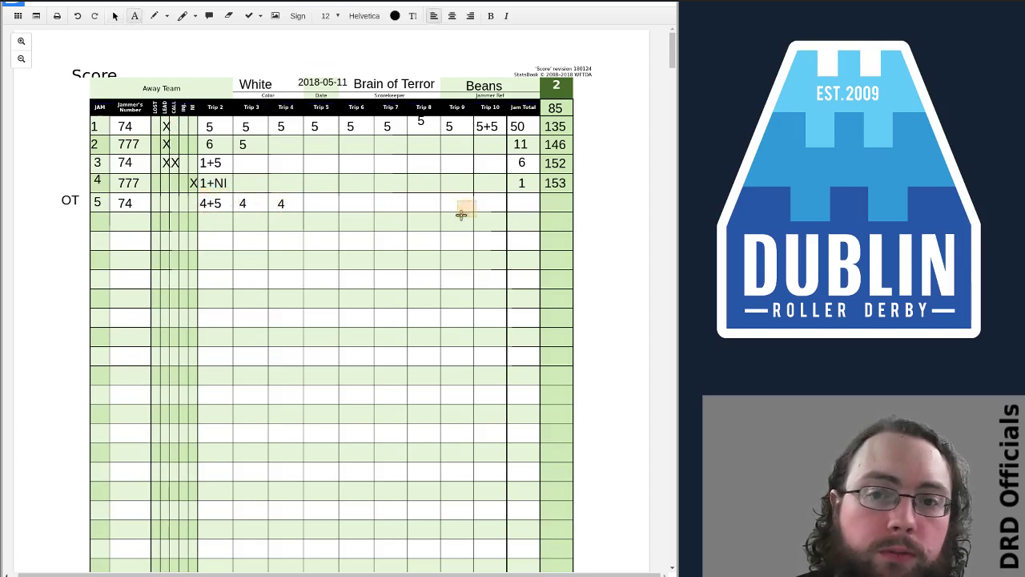
click(513, 200)
text(17)
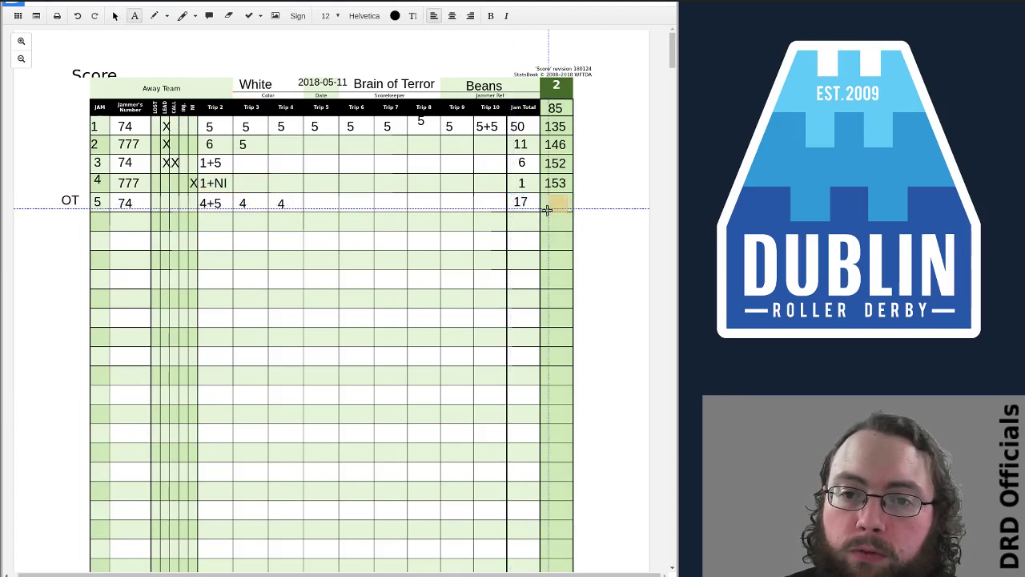
click(549, 201)
text(170)
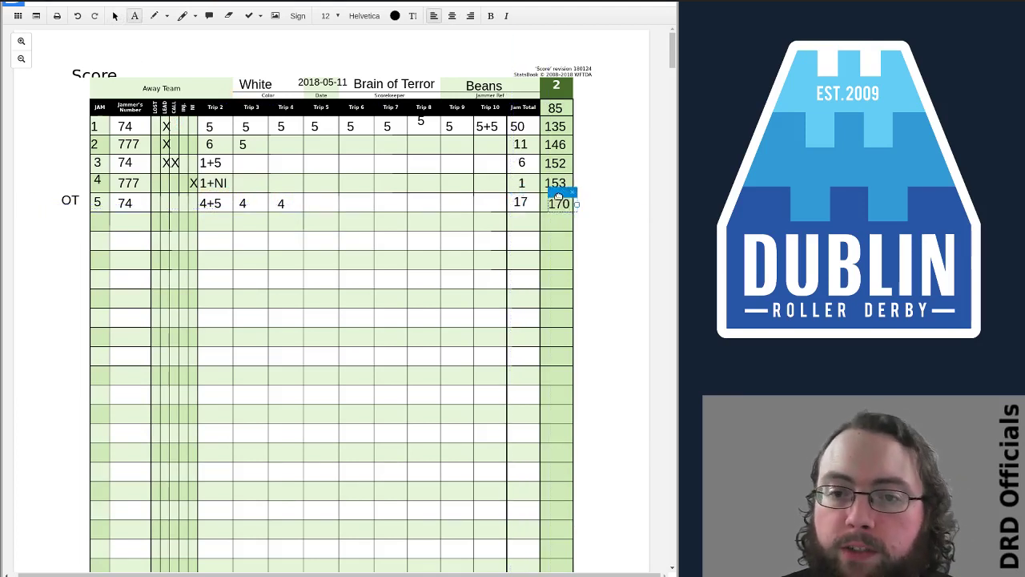
drag(561, 193, 556, 199)
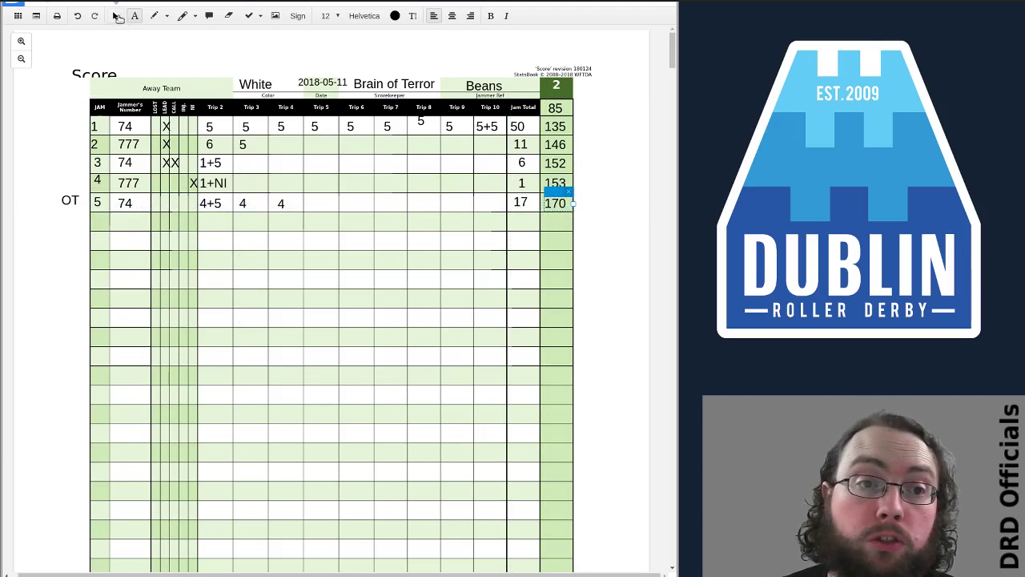
click(115, 16)
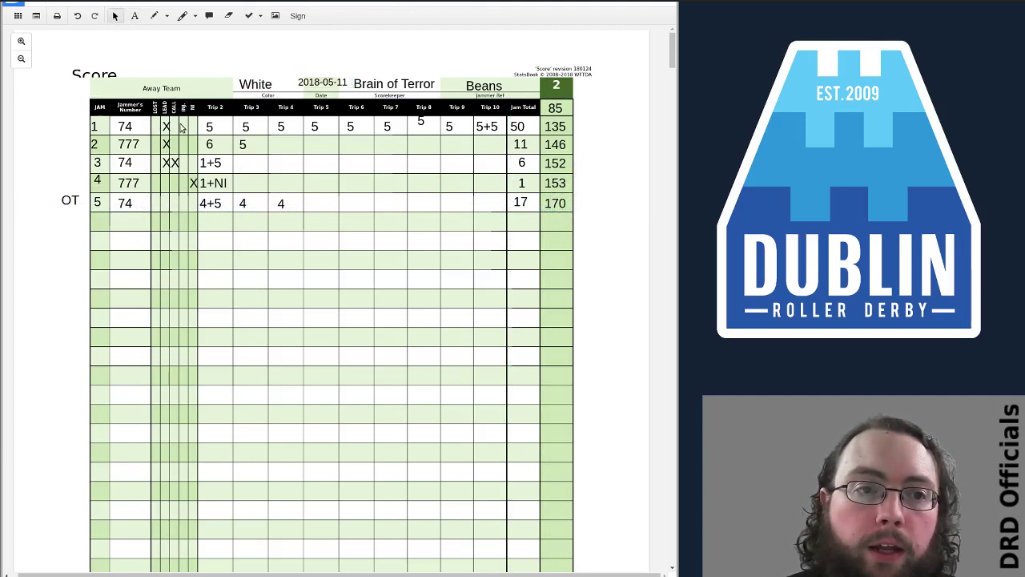
click(205, 207)
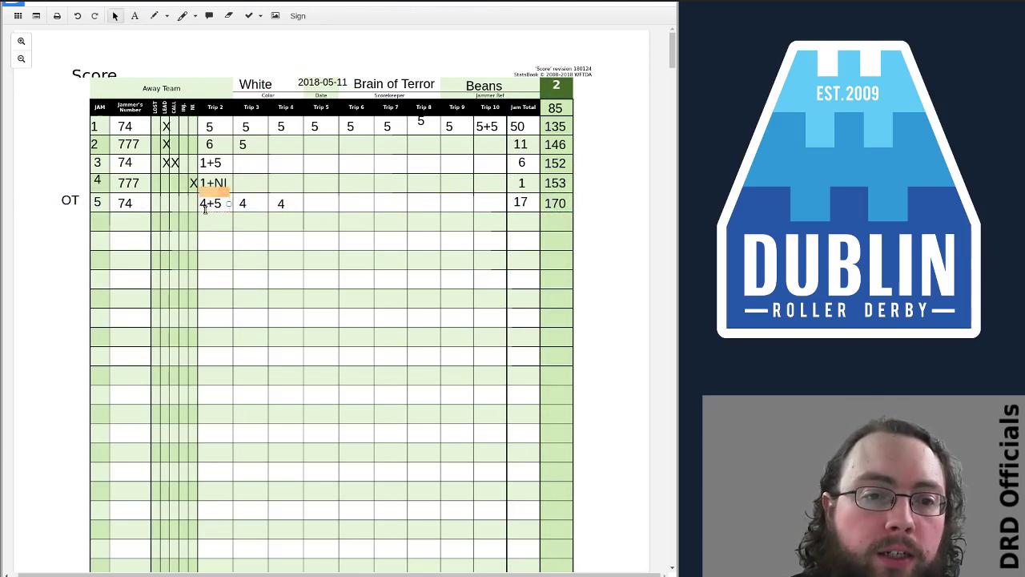